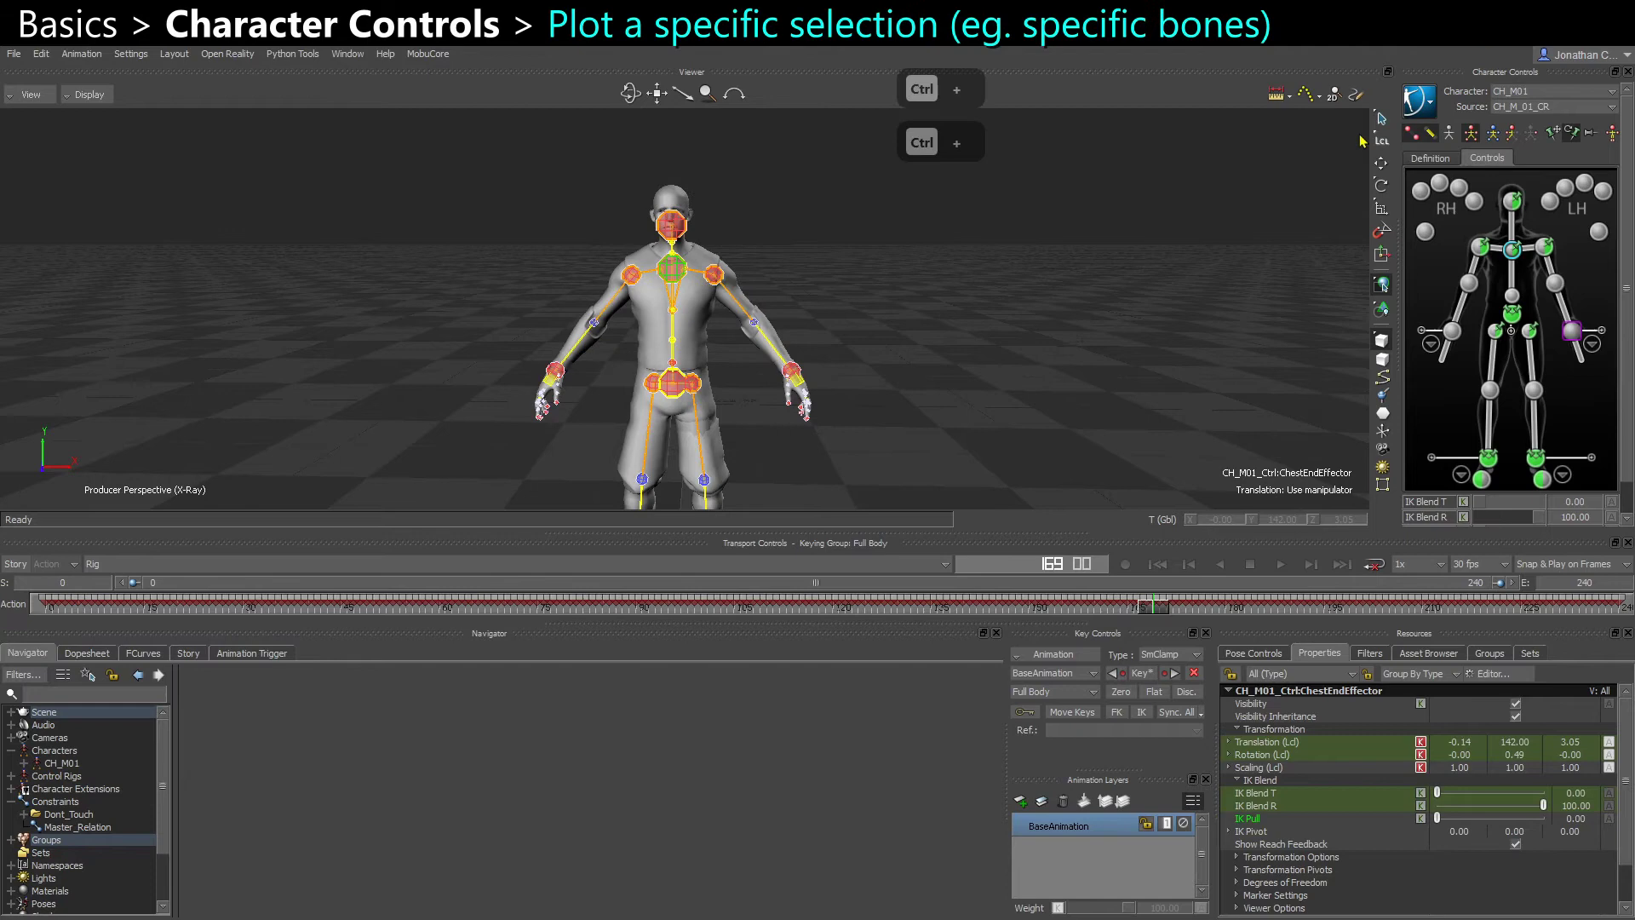
click(1419, 100)
mouse_move(1448, 194)
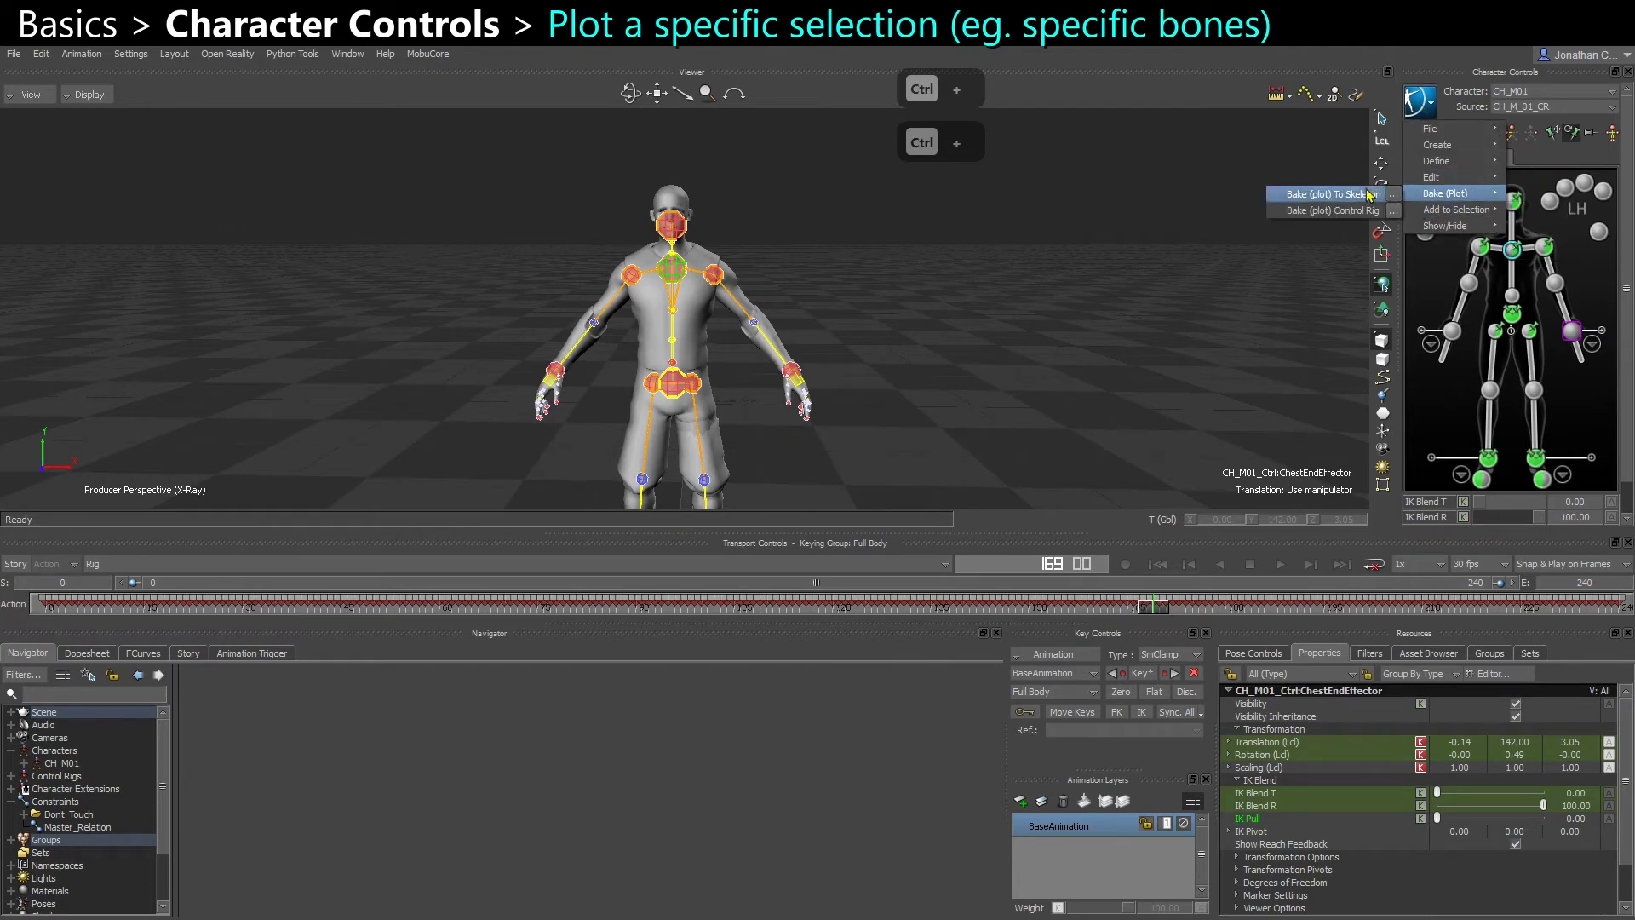
click(1080, 255)
Show the scene hierarchy in the schematic view and select the root node below Skeleton
key(ctrl+w)
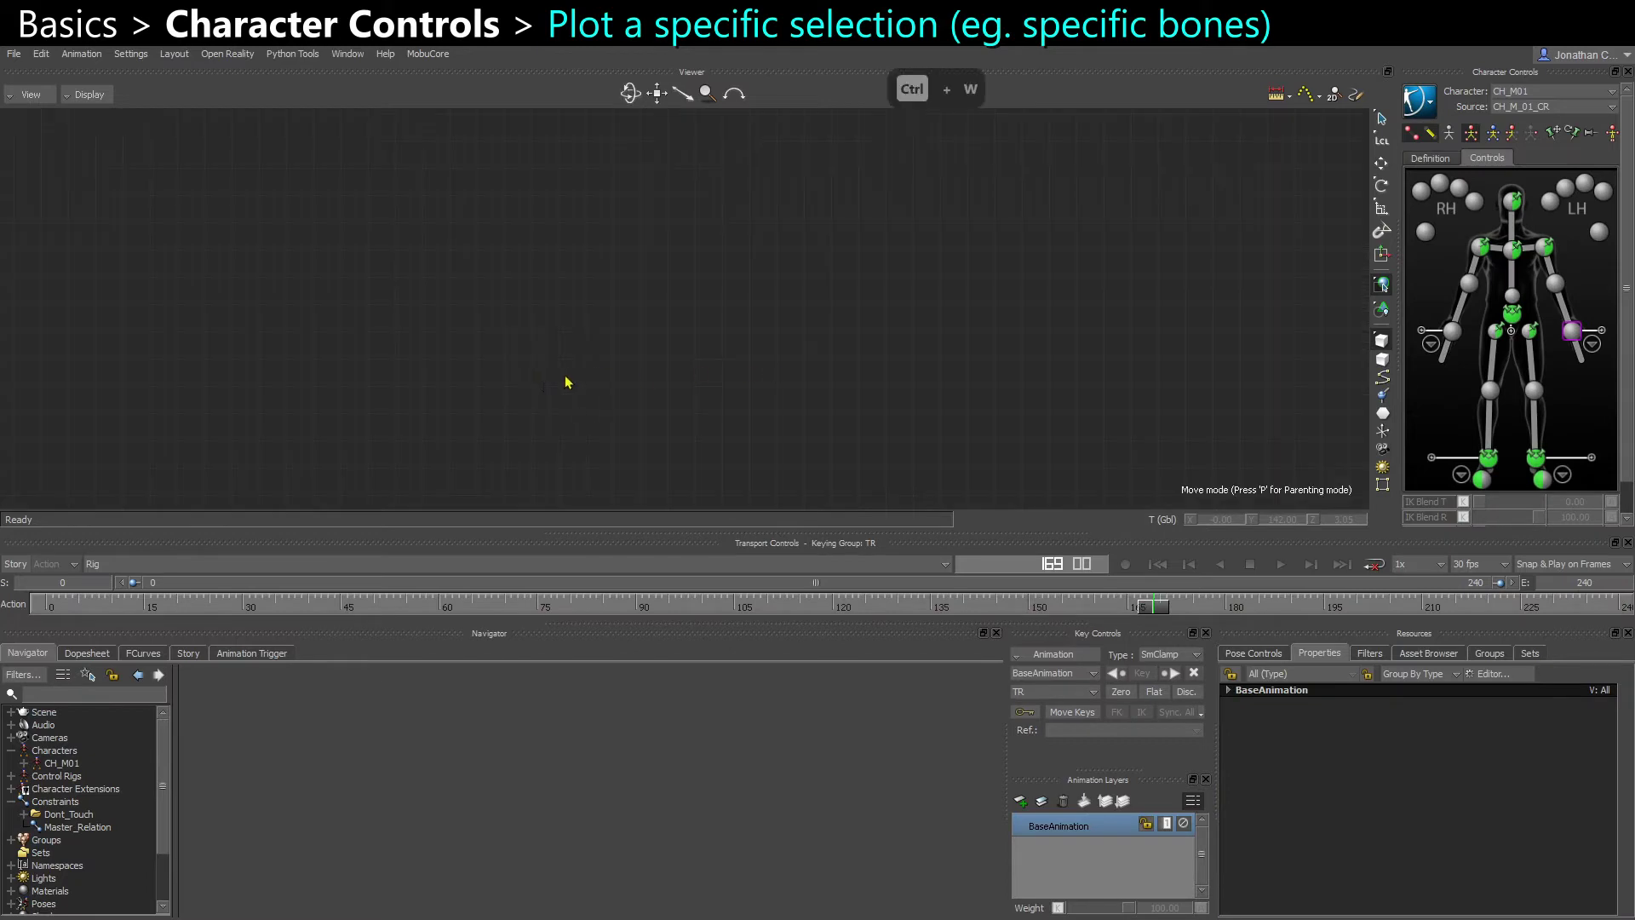
key(a)
scroll(845, 300, up, 6)
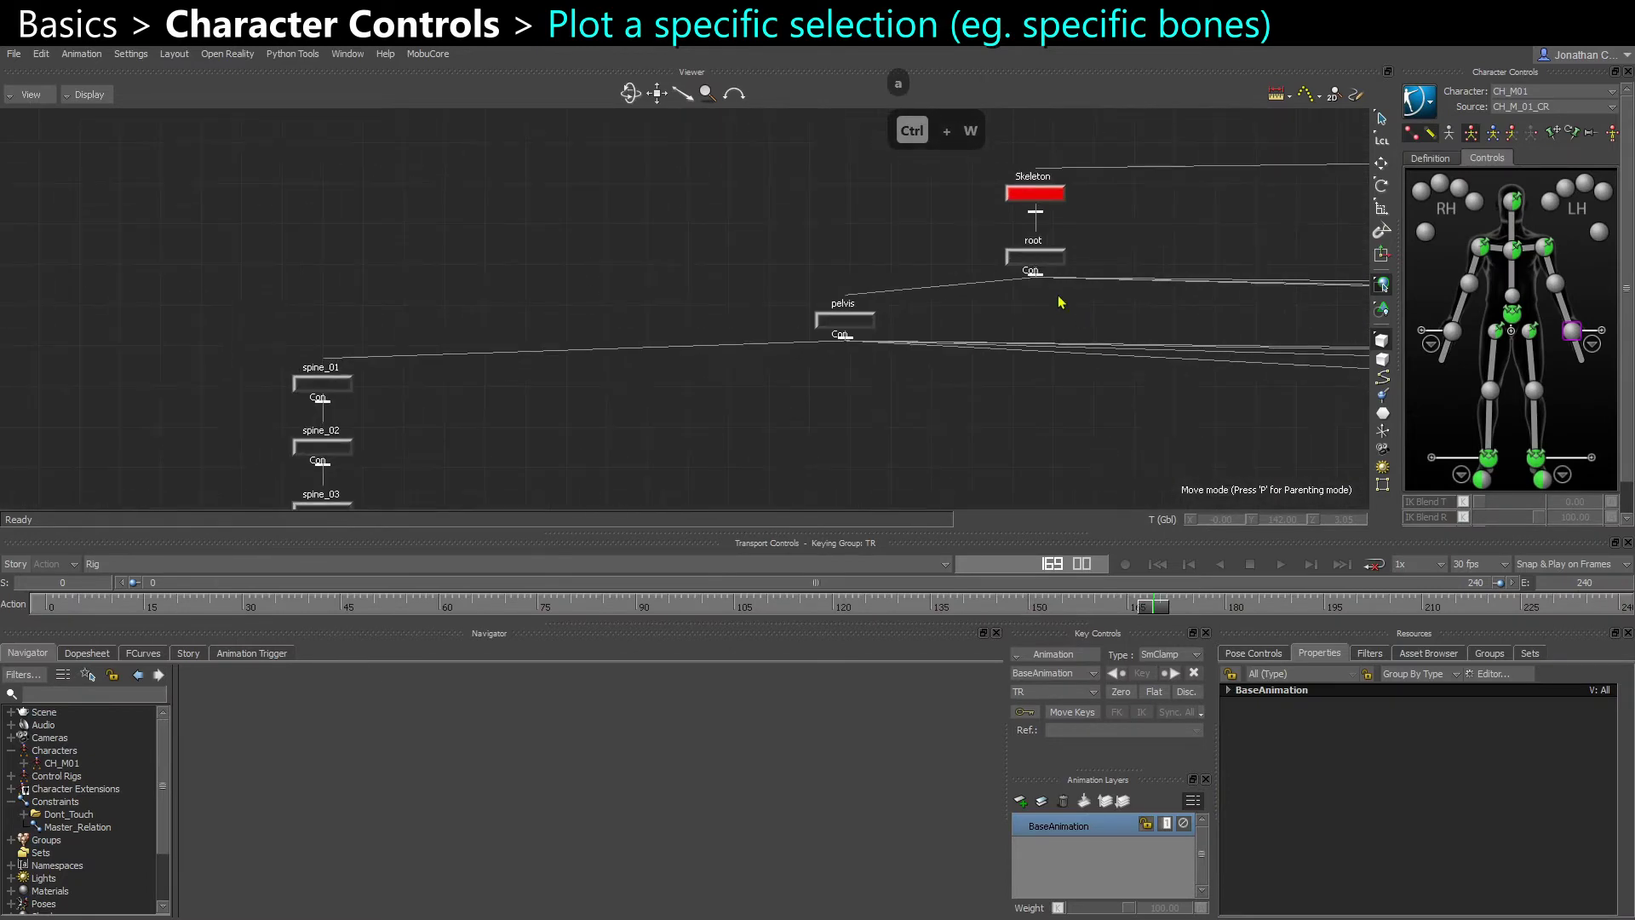
double_click(1025, 264)
click(846, 418)
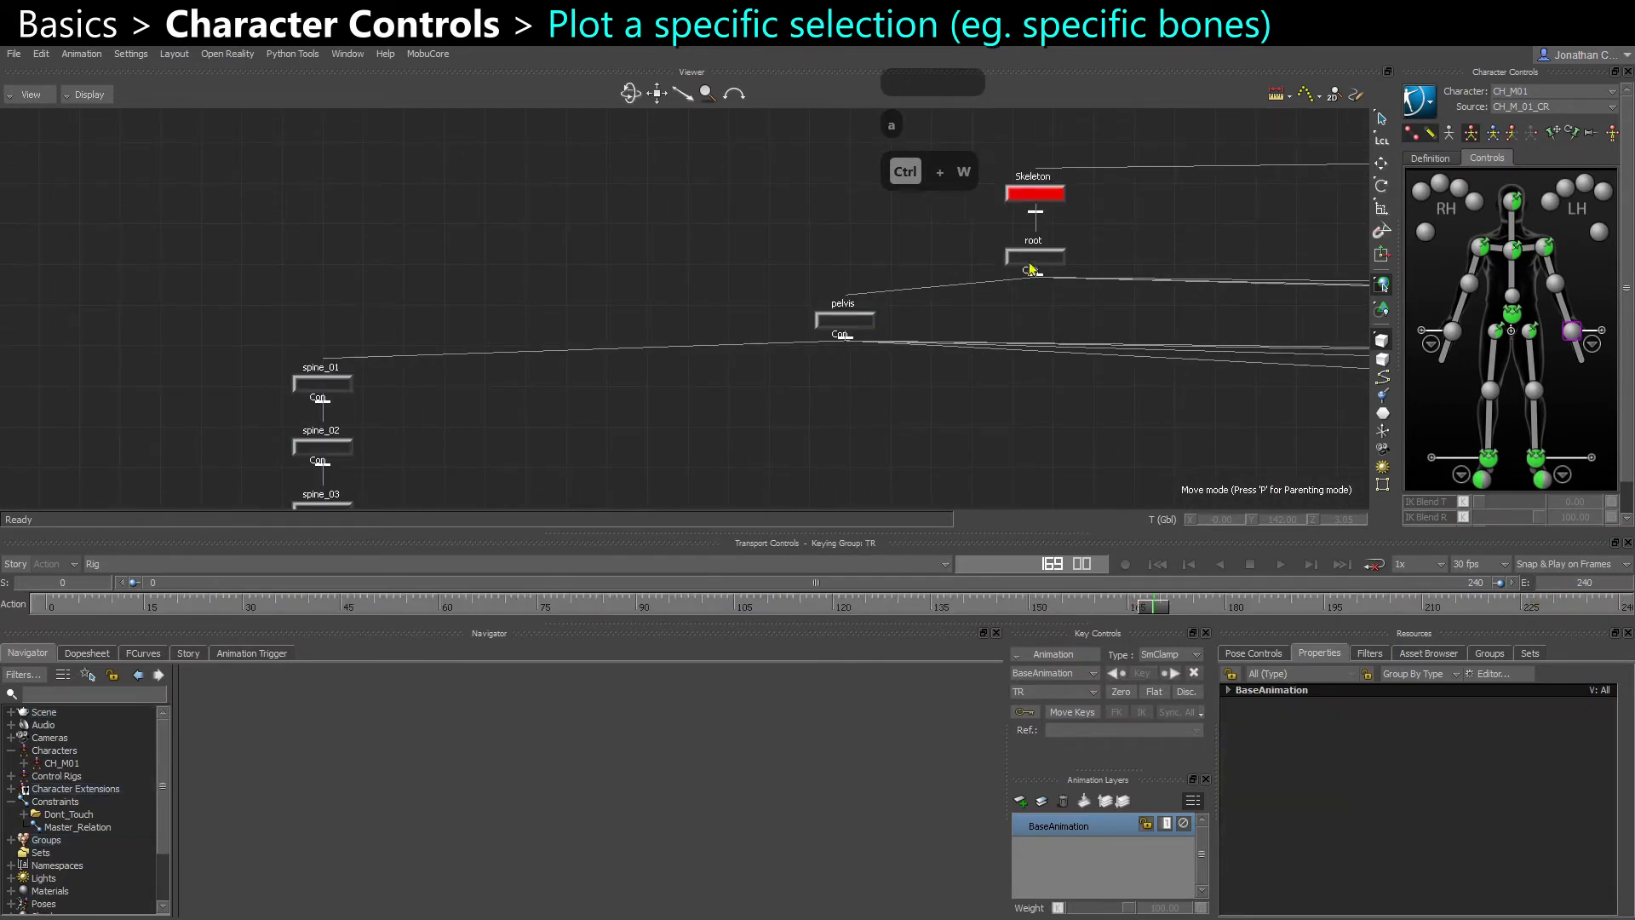
double_click(1030, 260)
scroll(933, 400, down, 3)
click(887, 380)
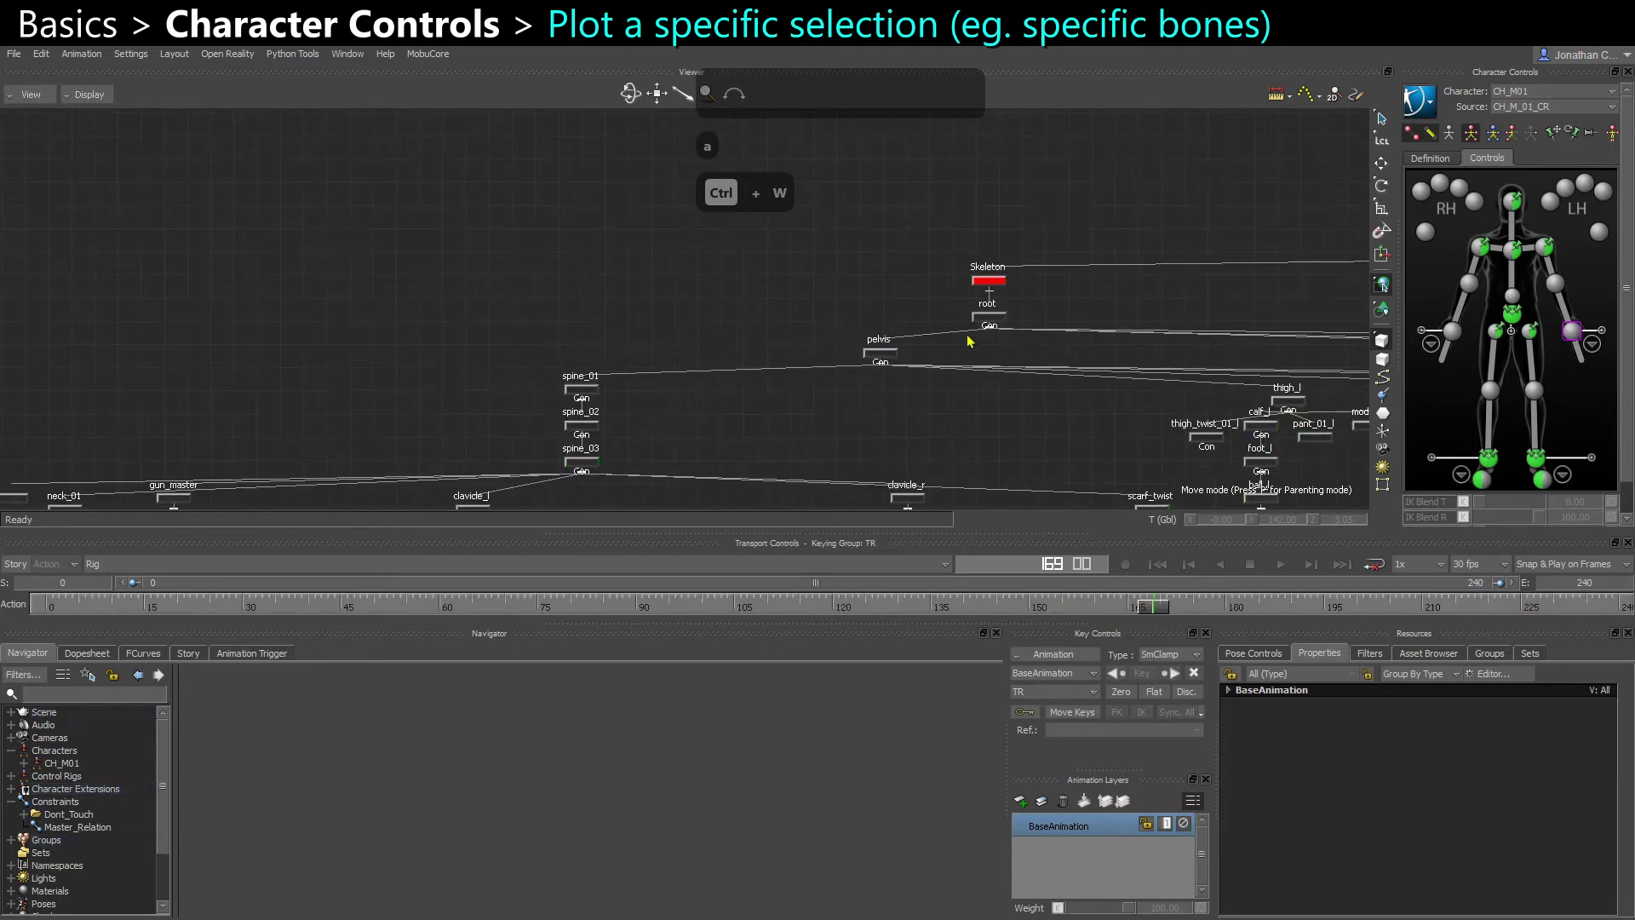
shift+drag(1002, 359, 858, 297)
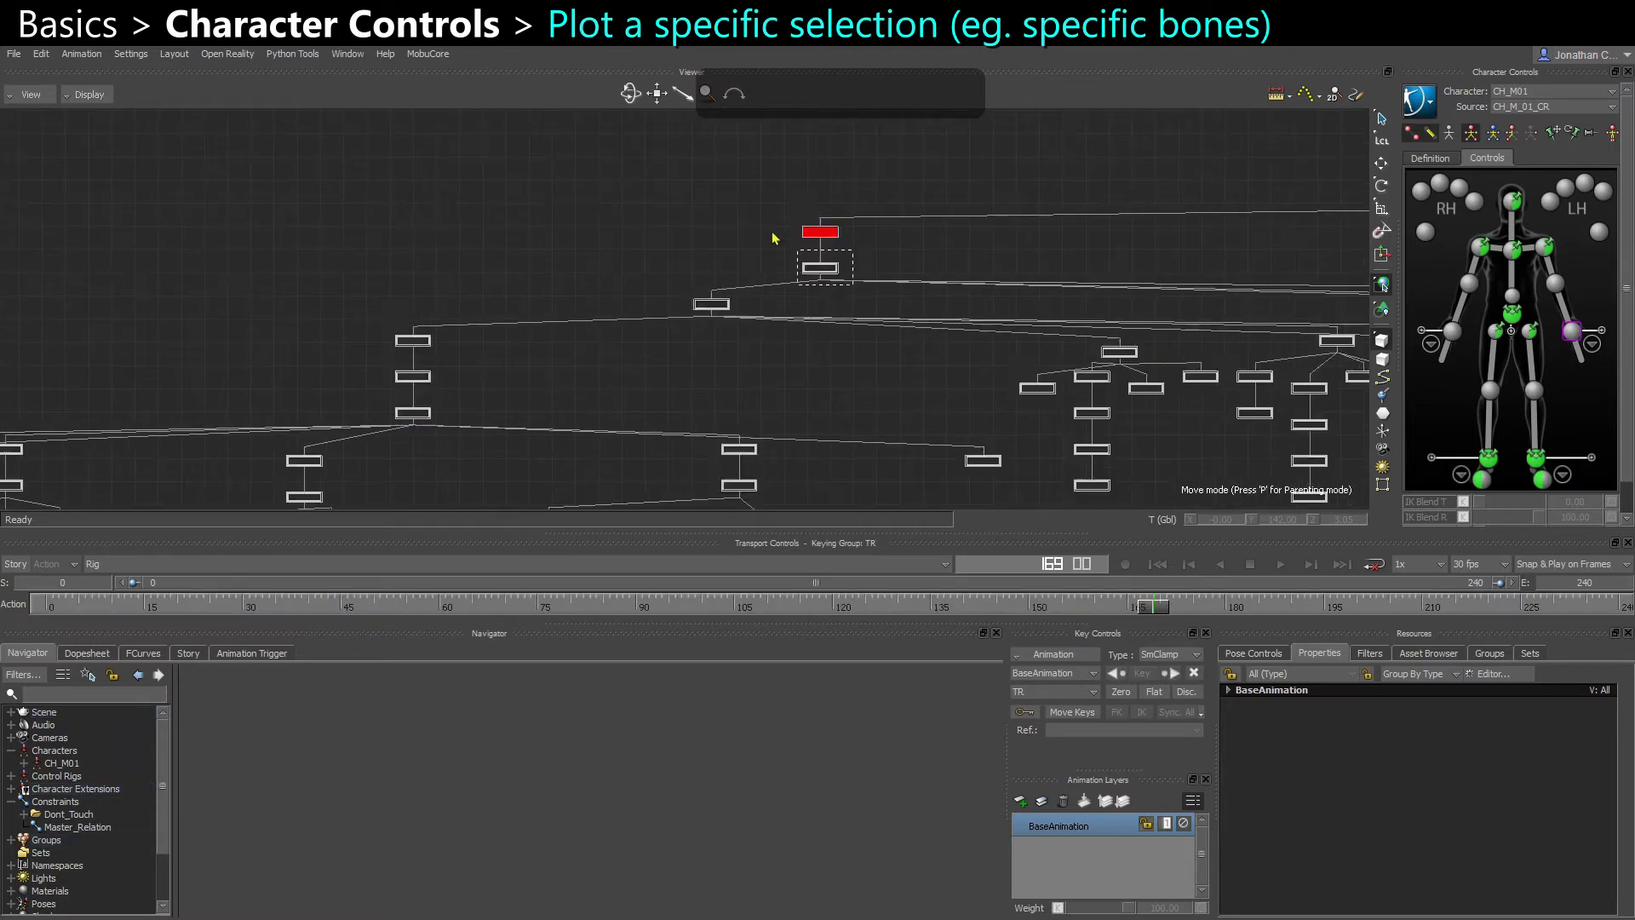
drag(770, 230, 831, 315)
click(820, 269)
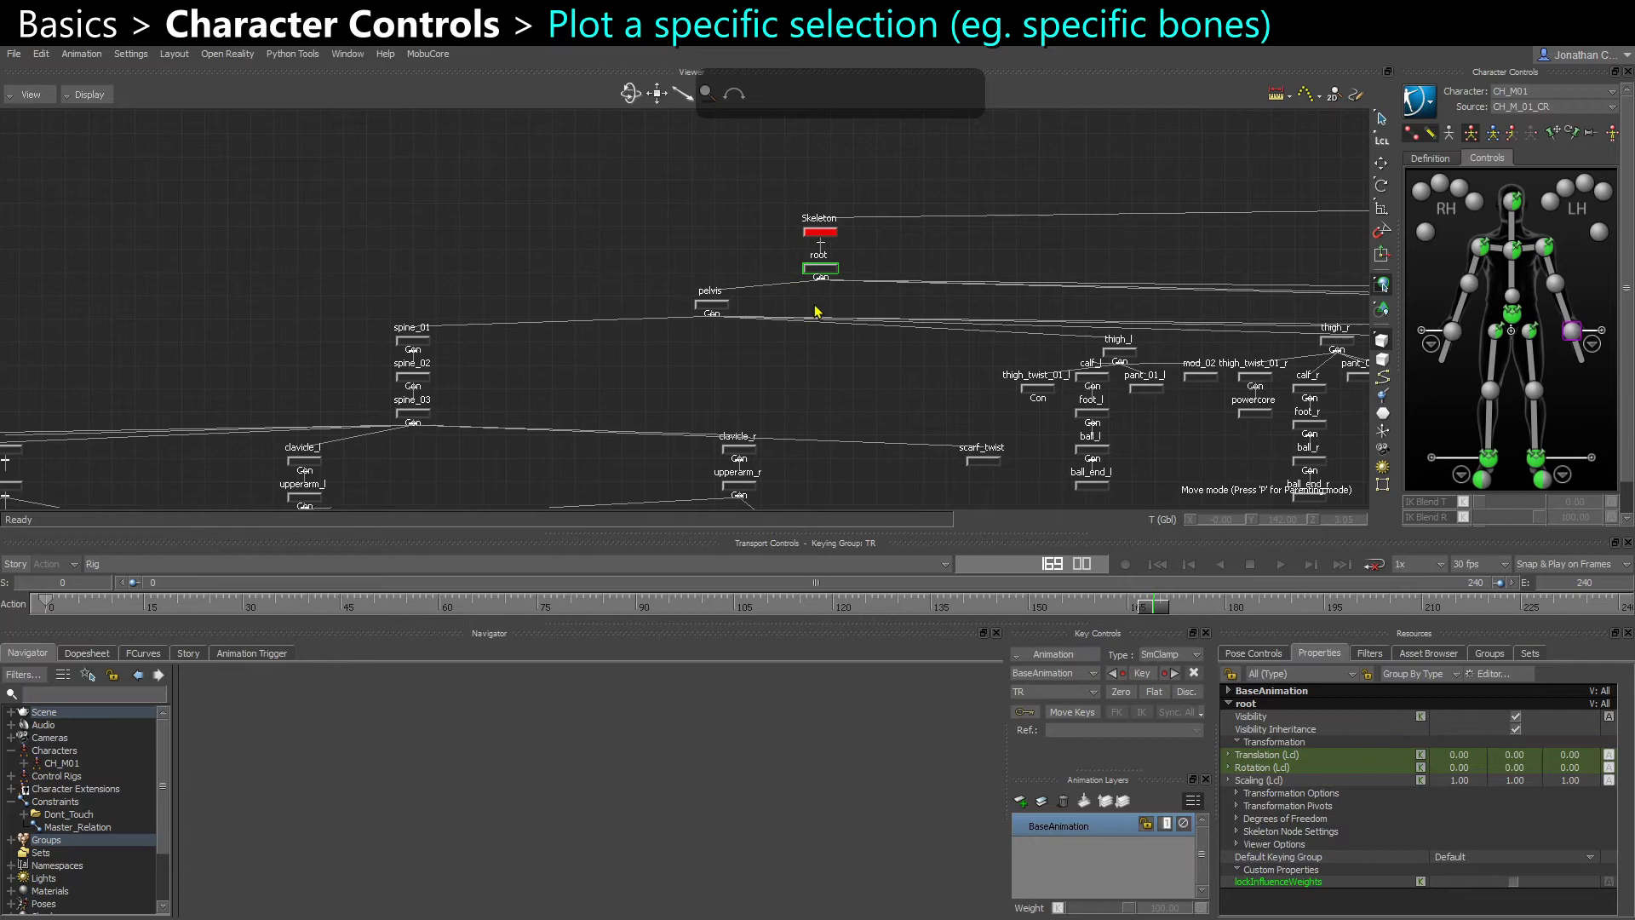
Select the entire skeleton branch under root in the schematic view and return to the perspective view
click(818, 294)
double_click(821, 275)
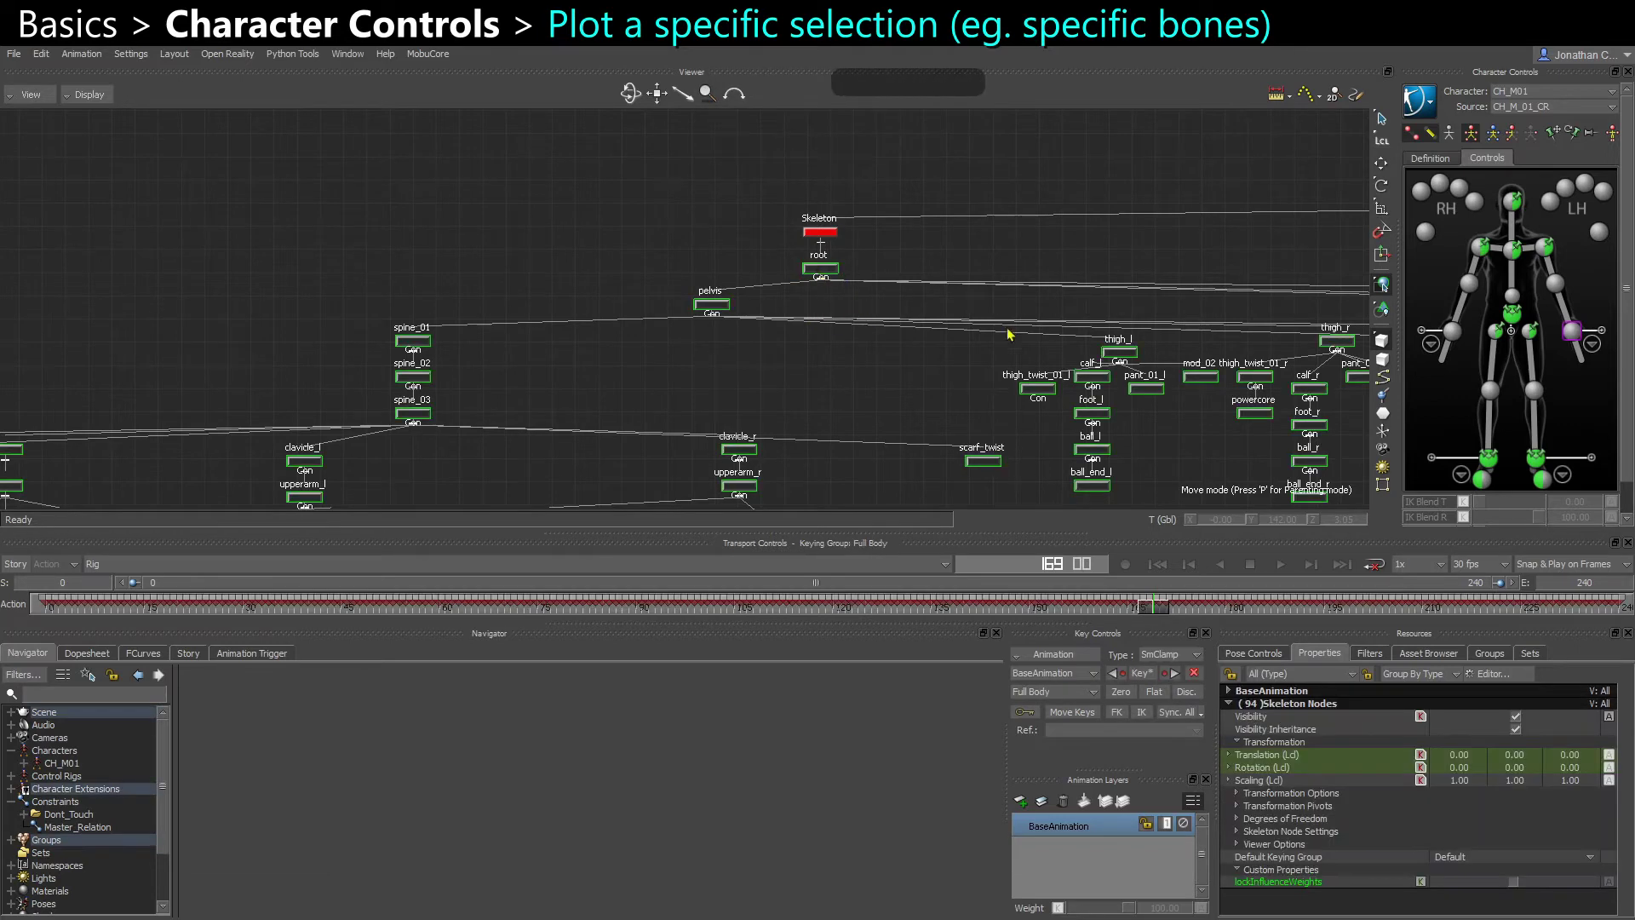
click(858, 381)
click(825, 271)
click(836, 285)
click(825, 267)
click(881, 271)
double_click(825, 267)
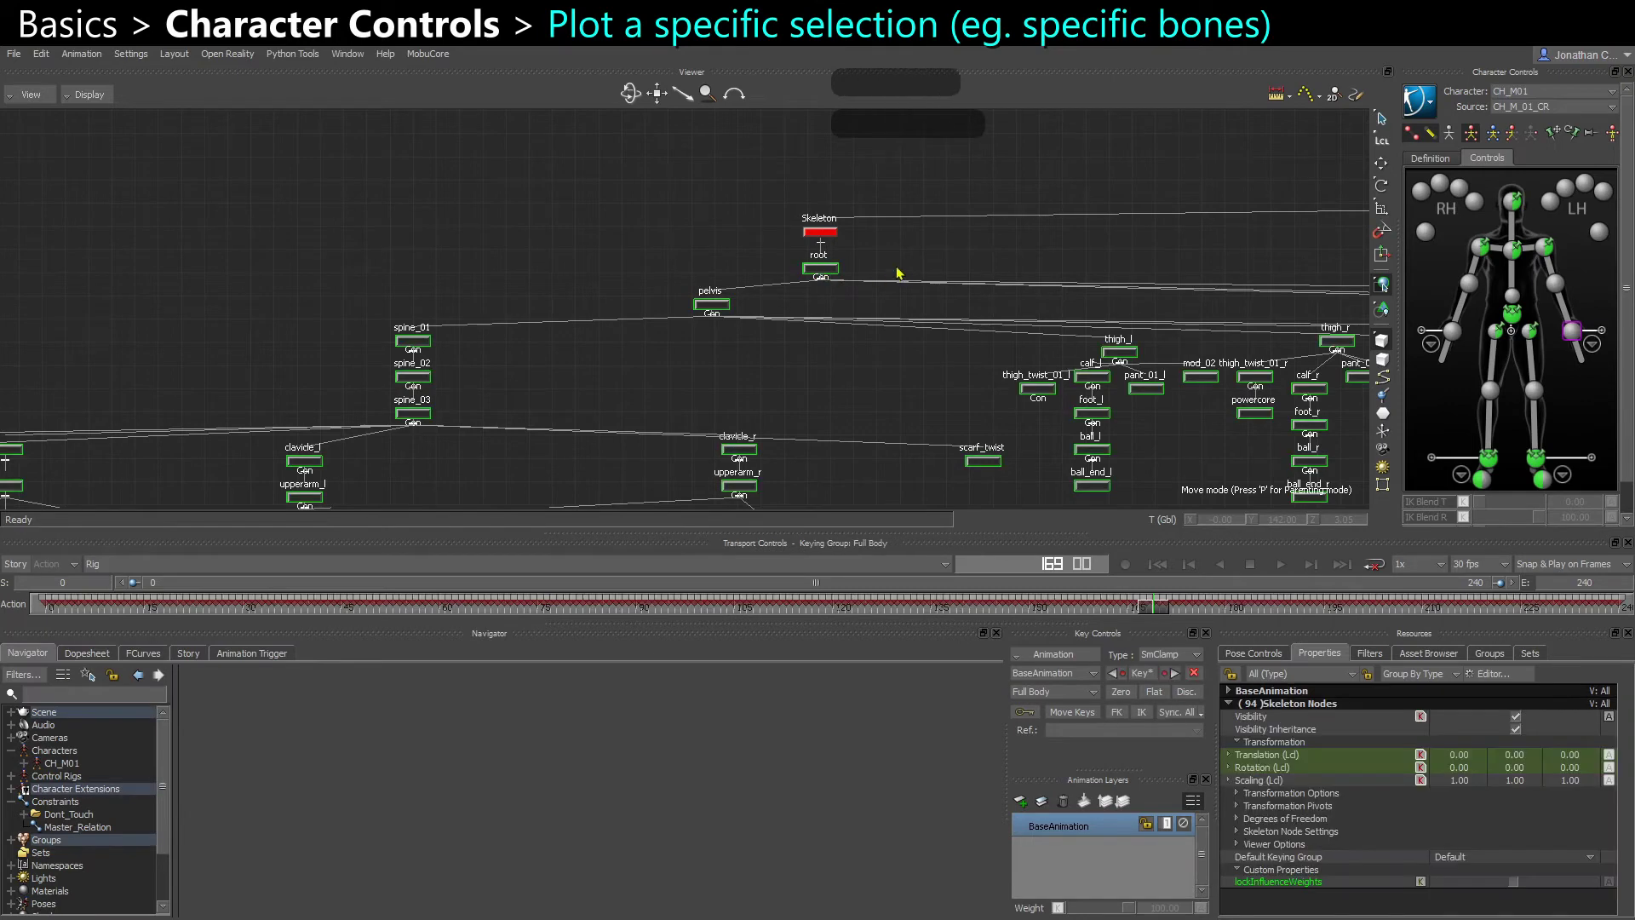
key(ctrl+w)
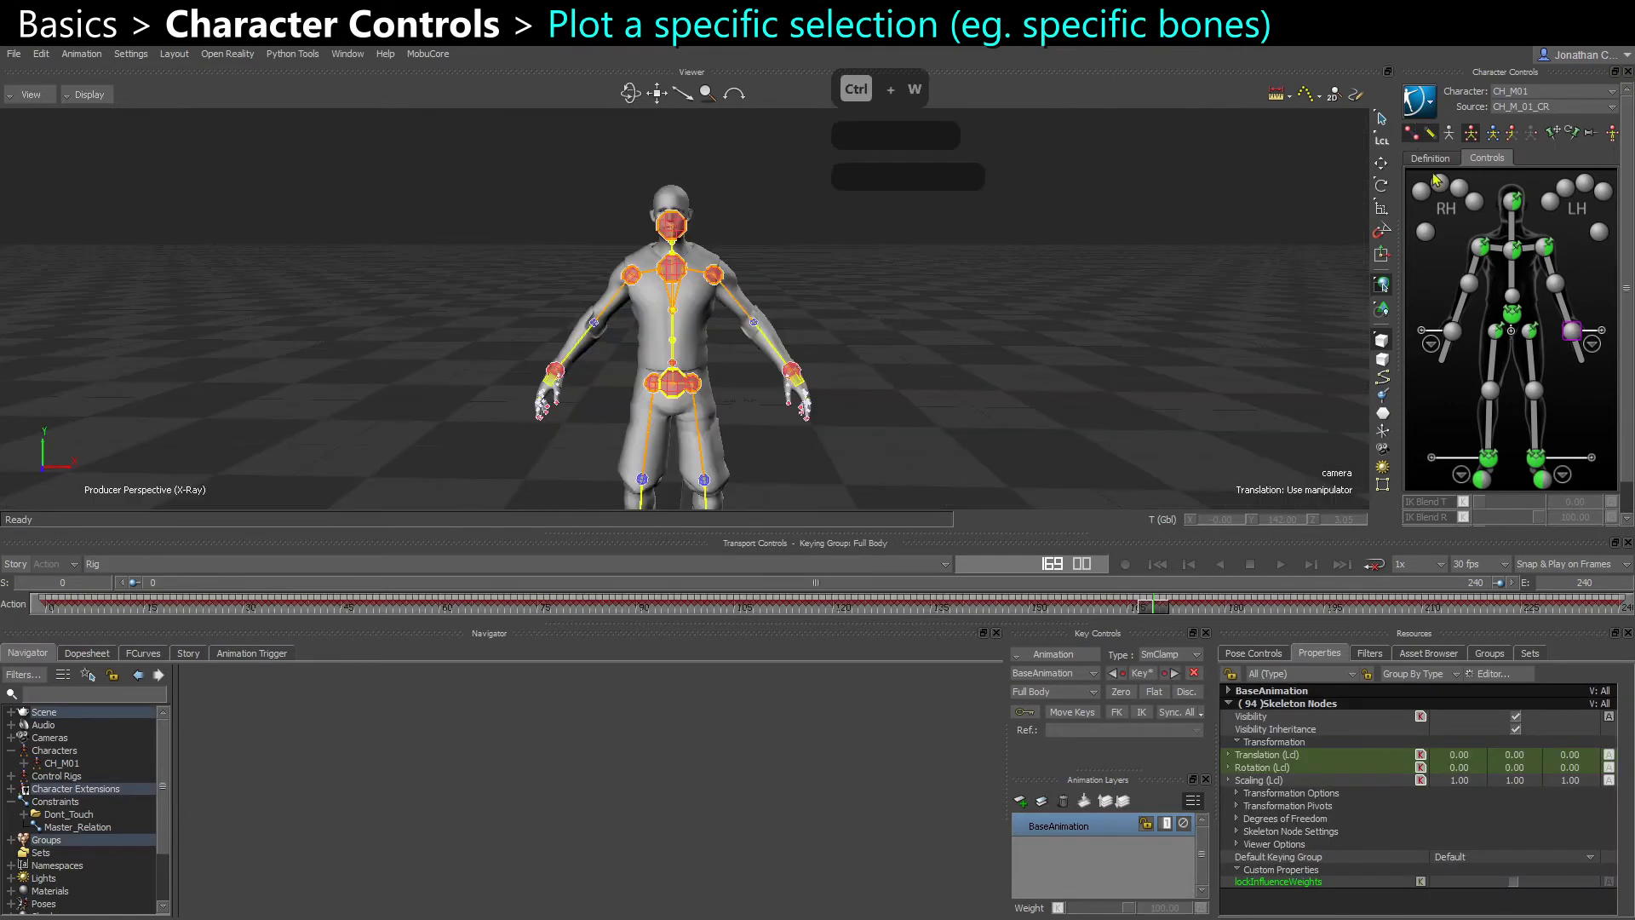
Go to frame 142 and plot all properties of the selected bones on frame at 30 FPS
drag(1158, 604, 980, 604)
click(1054, 654)
click(1072, 722)
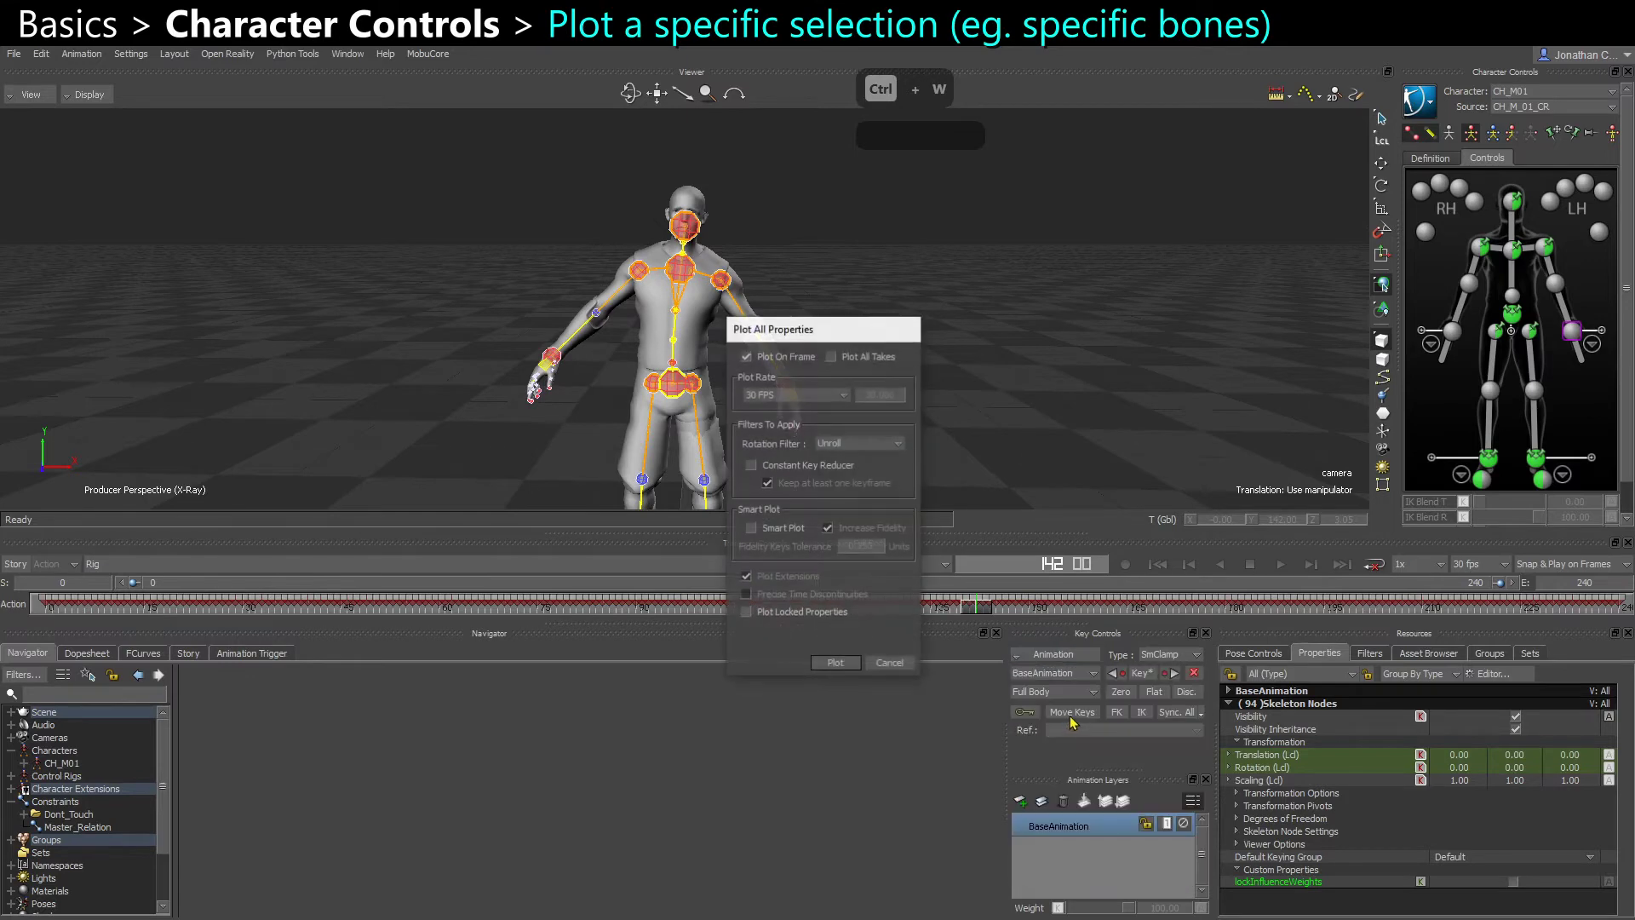
click(835, 664)
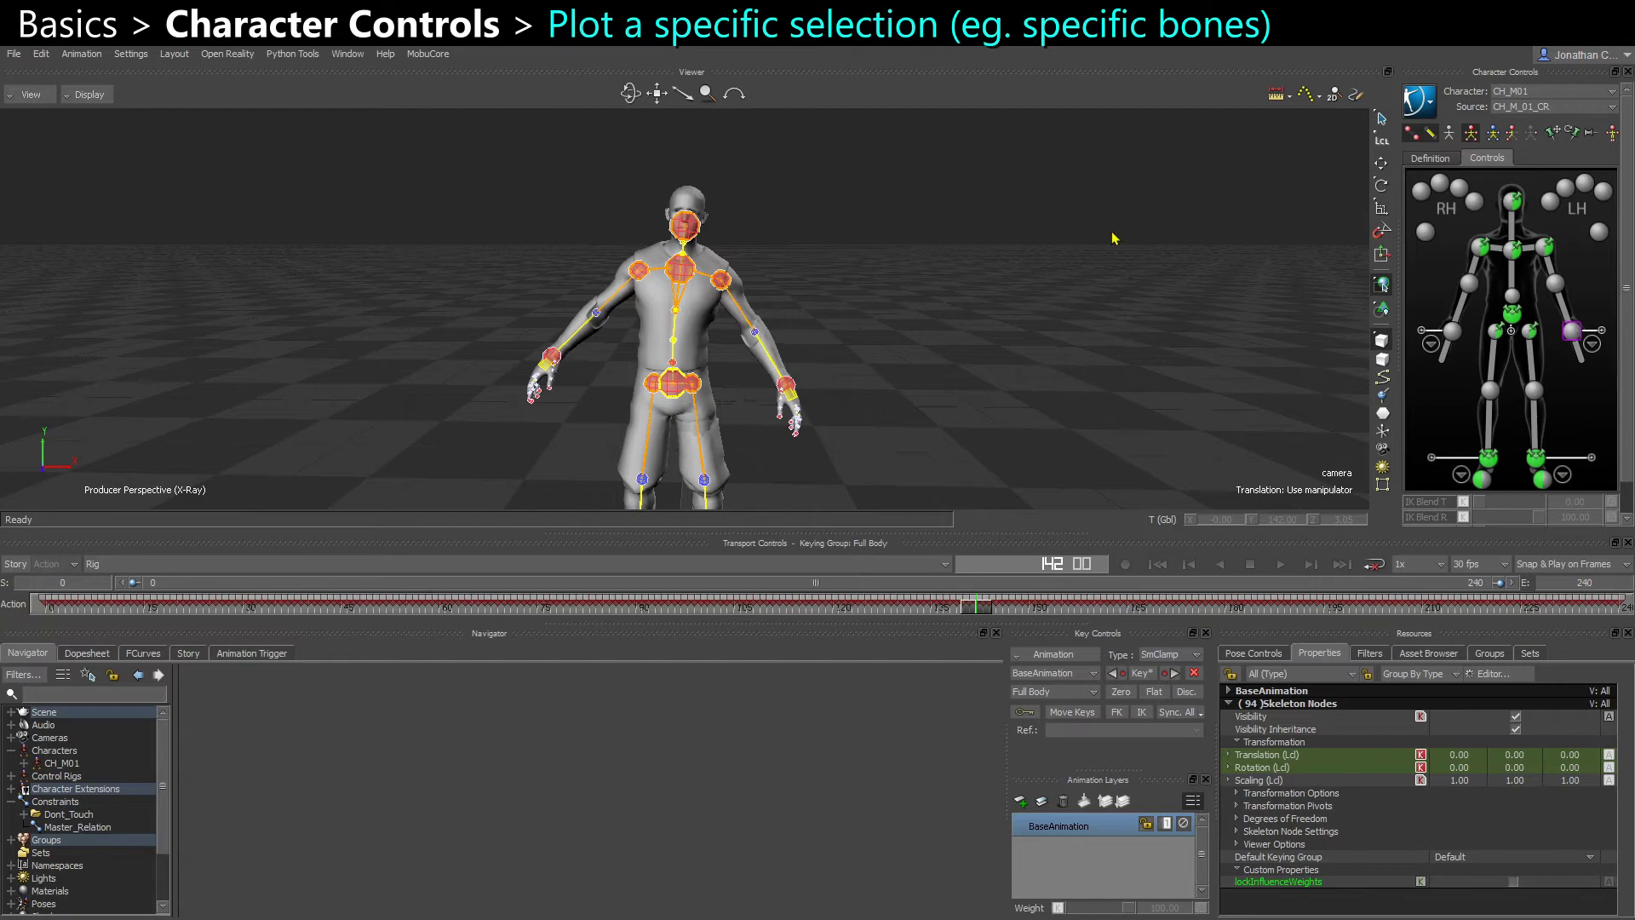
Set the character's source to None and inspect the plotted animation on the skeleton
click(1520, 109)
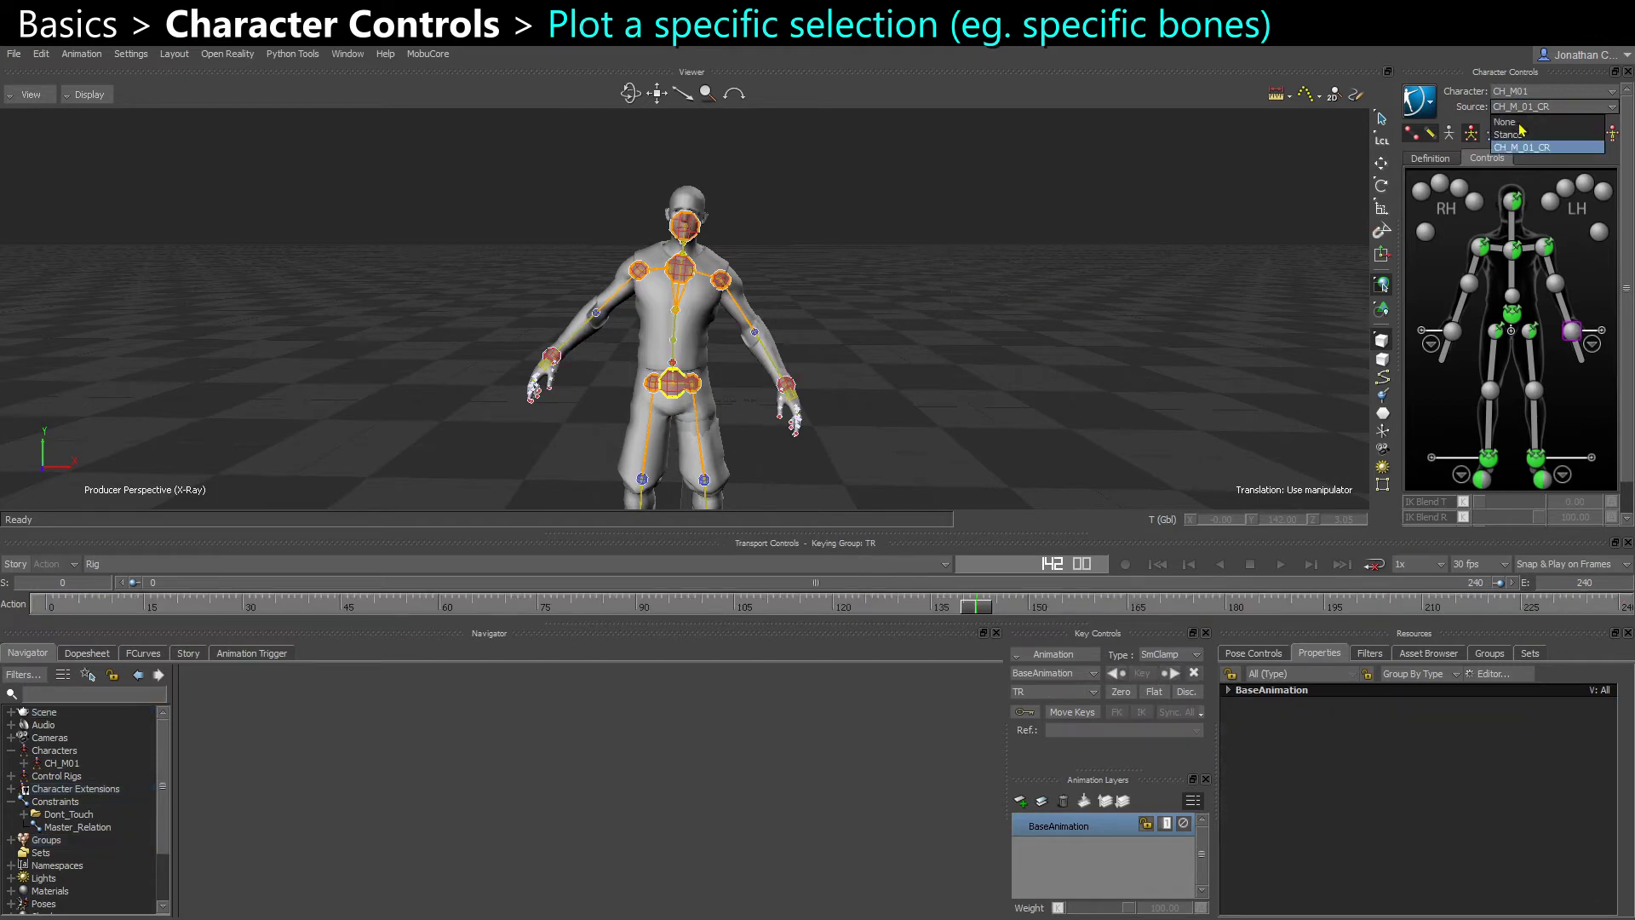
click(1516, 123)
drag(984, 613, 977, 608)
scroll(633, 275, up, 3)
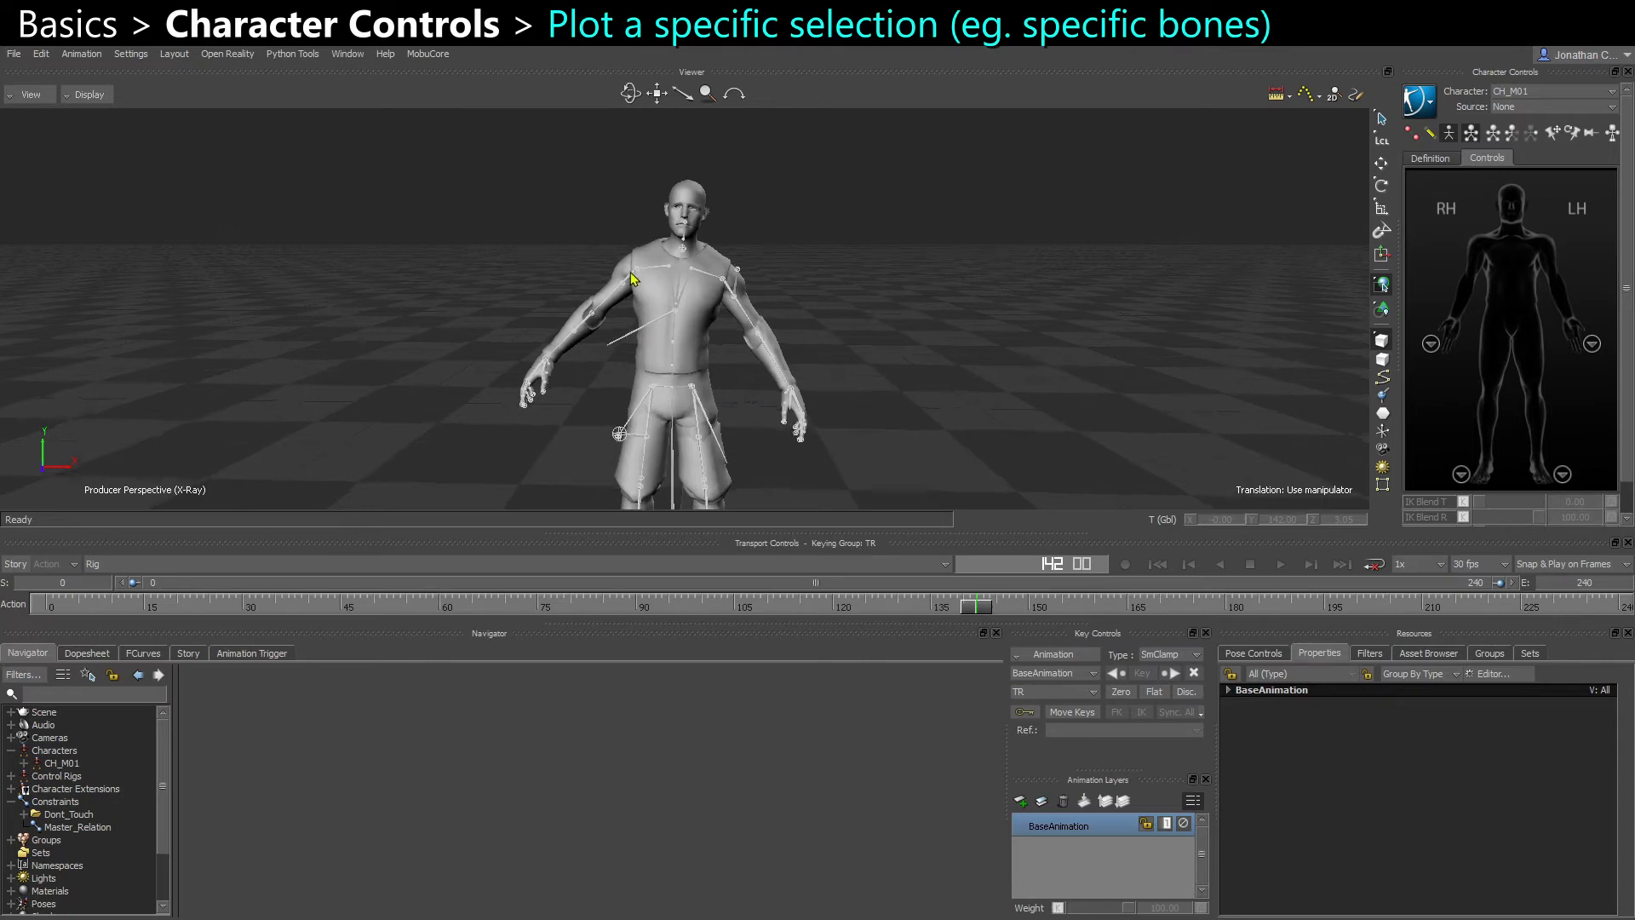
scroll(745, 389, down, 2)
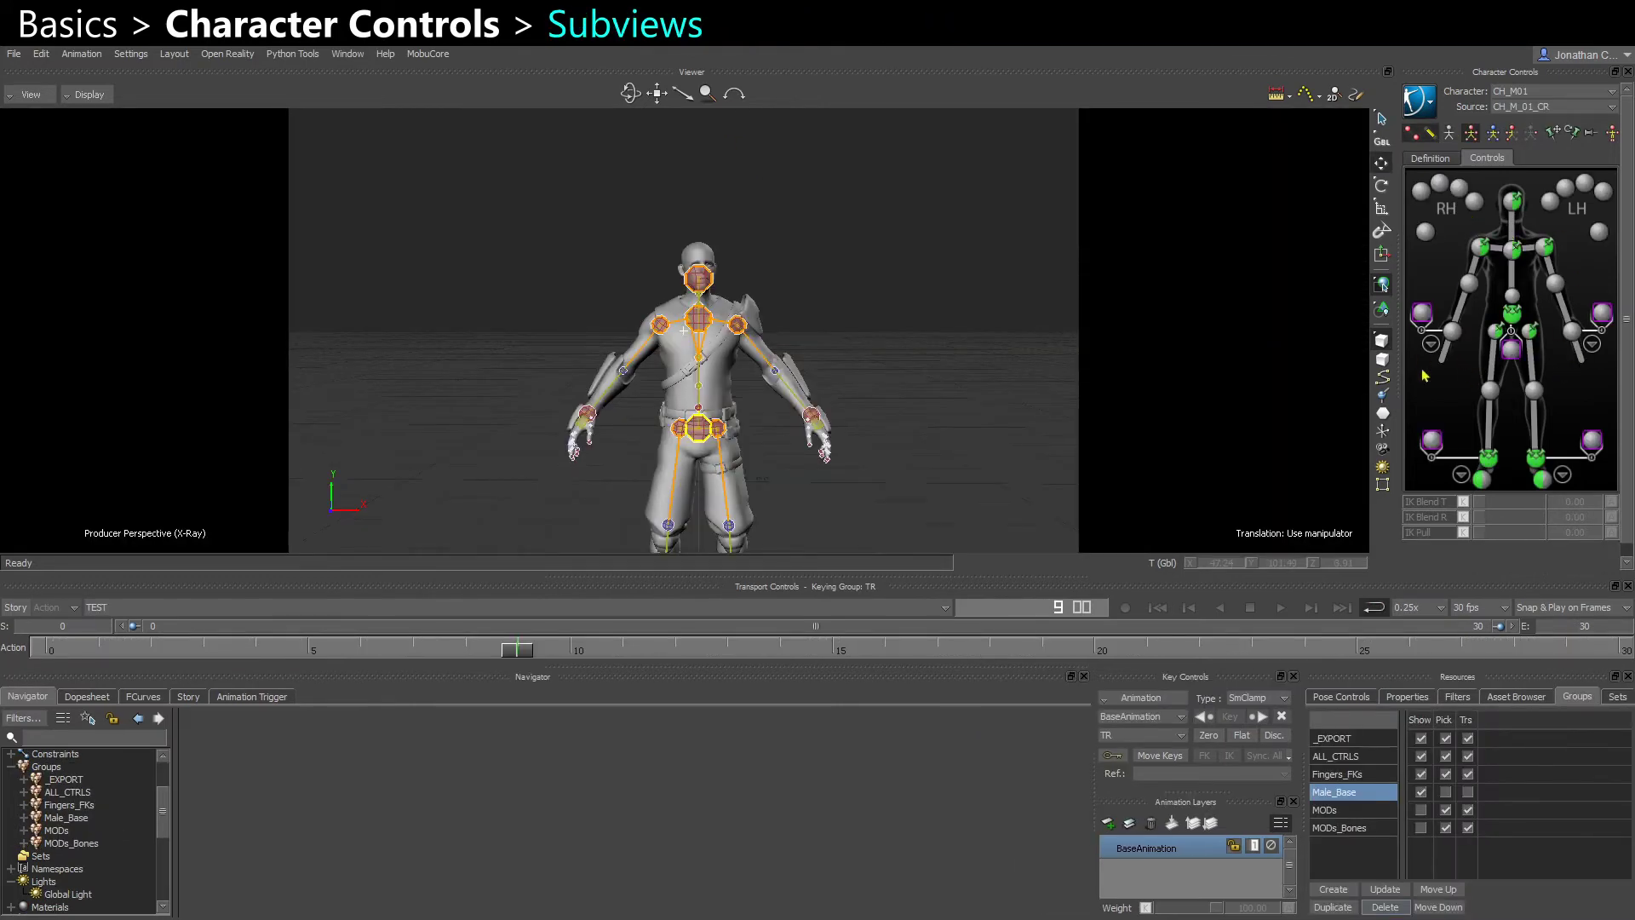
Select the right elbow effector, open the right hand subview and select its index finger effector
click(1469, 283)
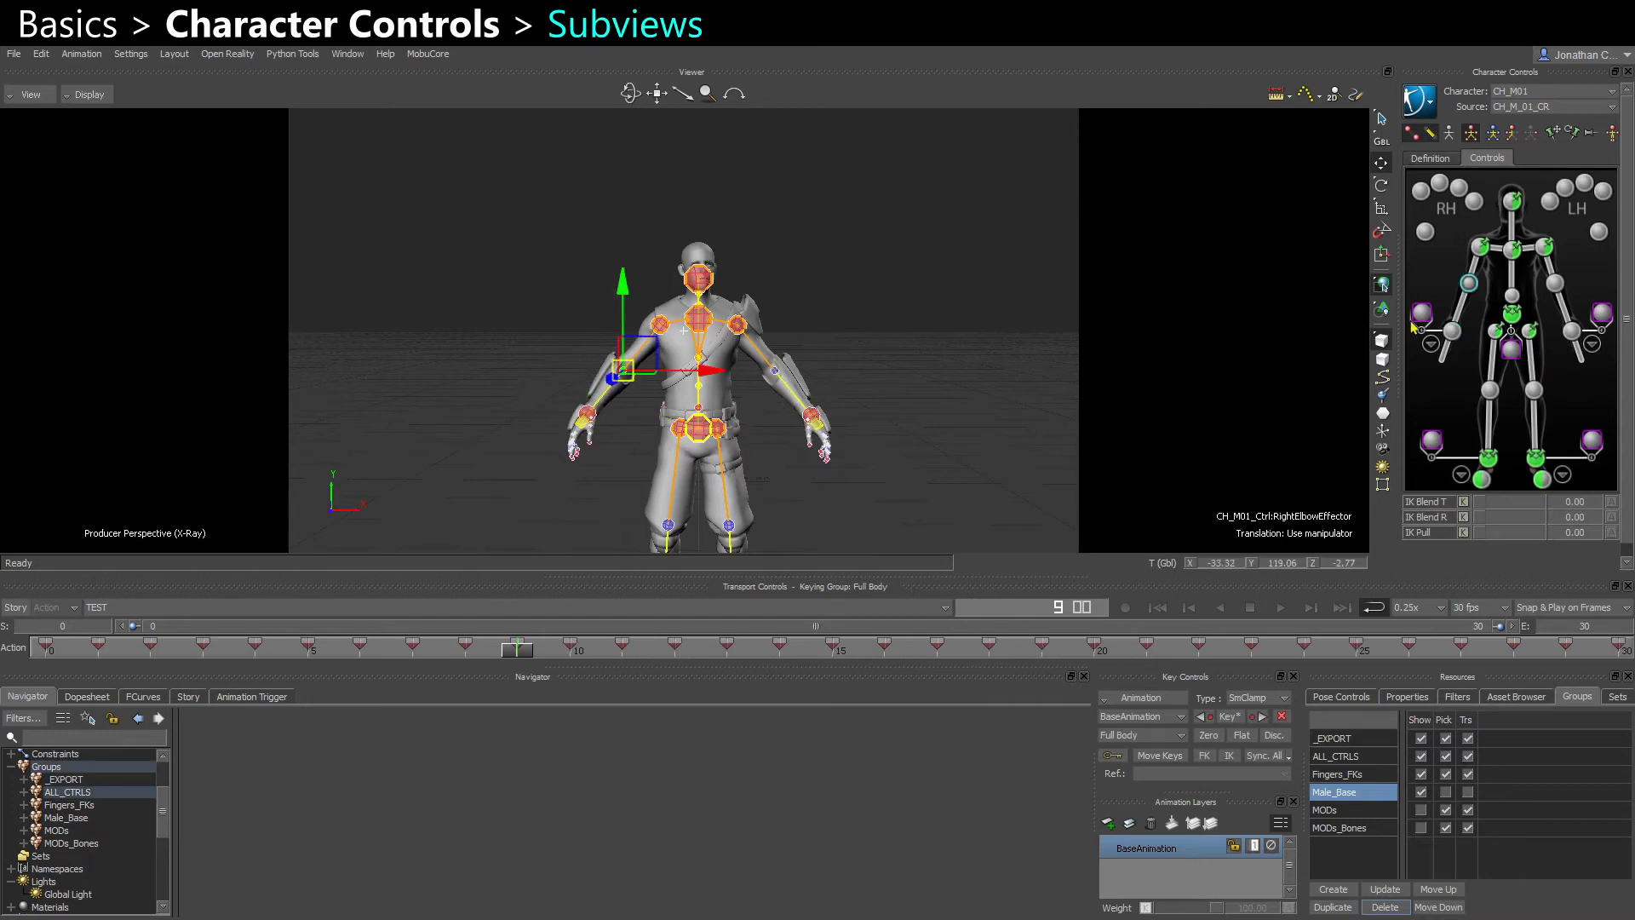
click(1431, 345)
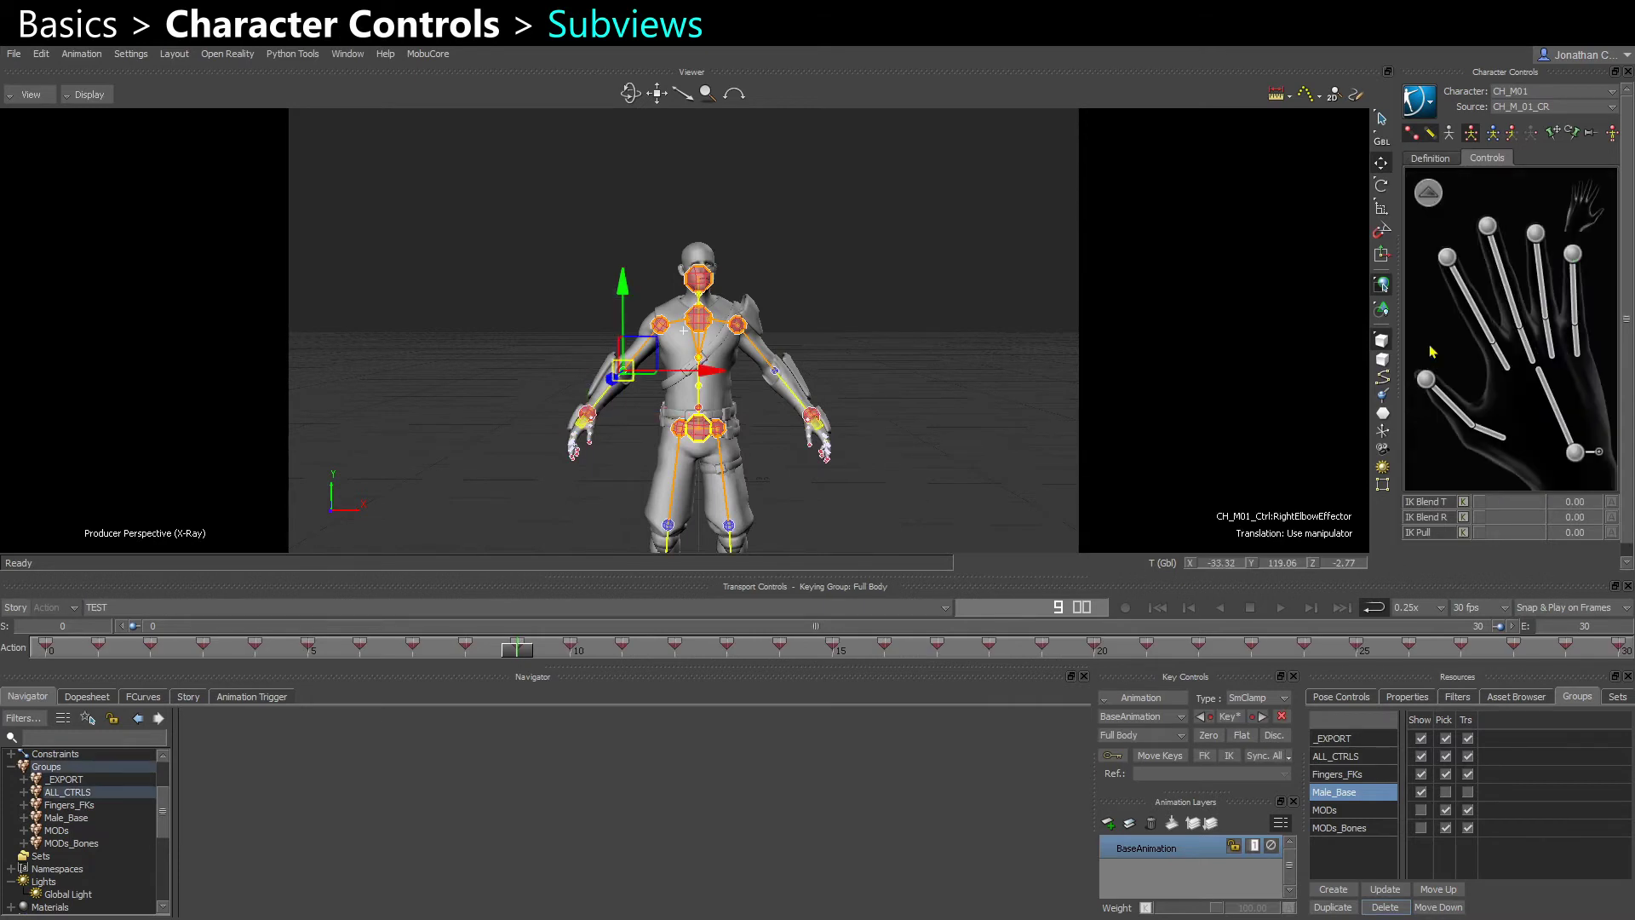
click(1449, 258)
Select the middle finger effector in the left hand subview, return to the full body and open the left foot subview
click(1587, 213)
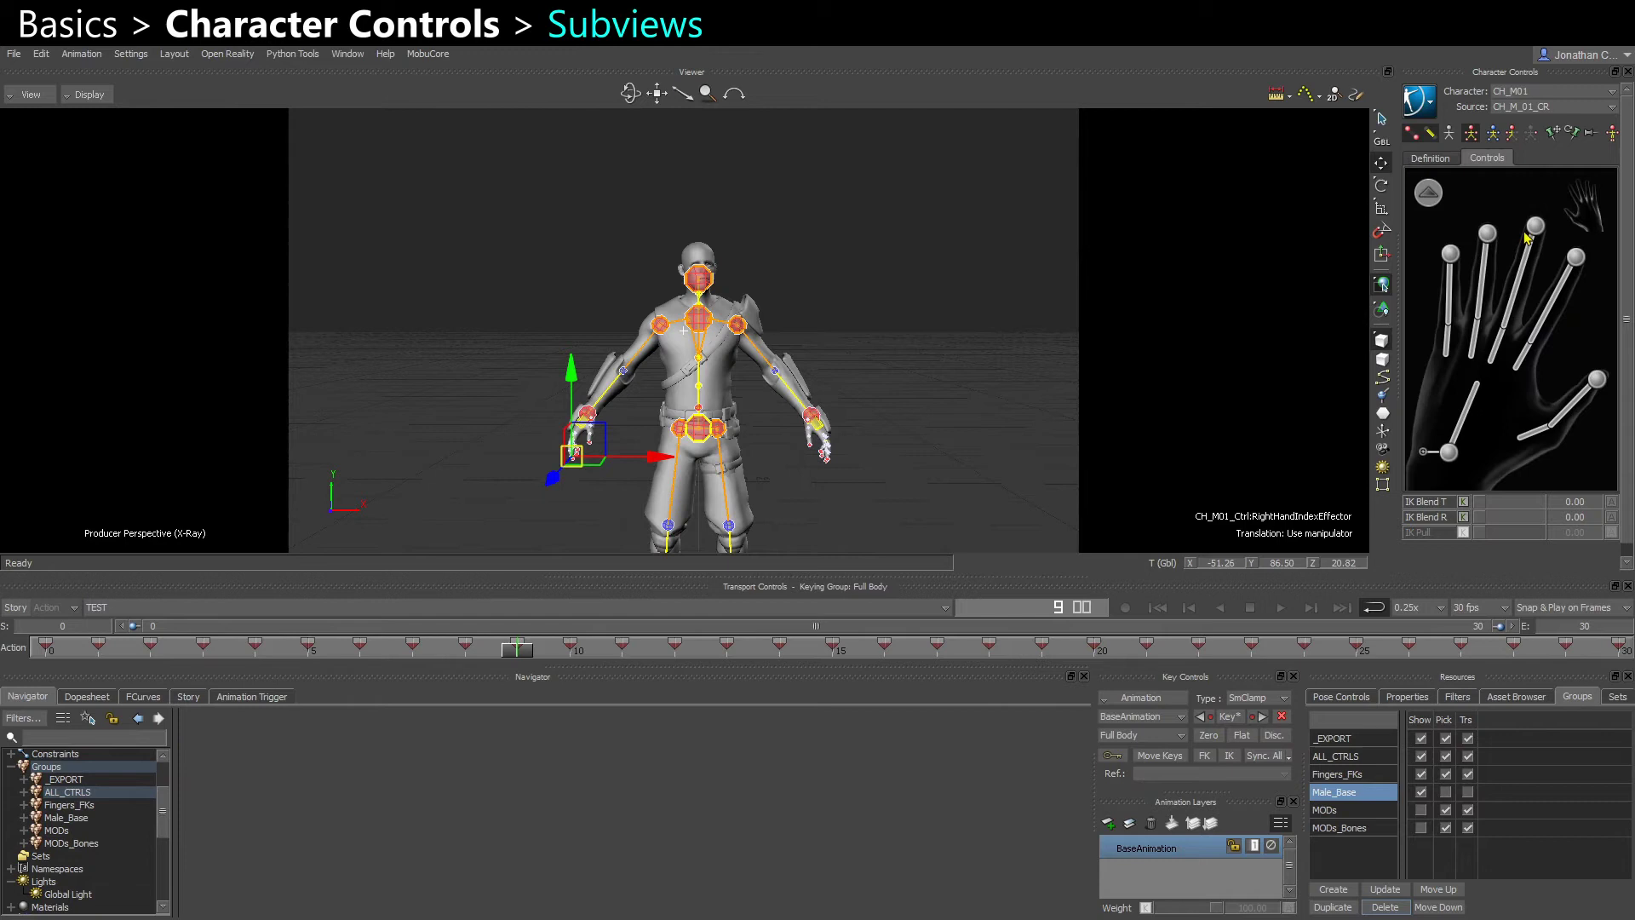
click(1536, 227)
click(1418, 192)
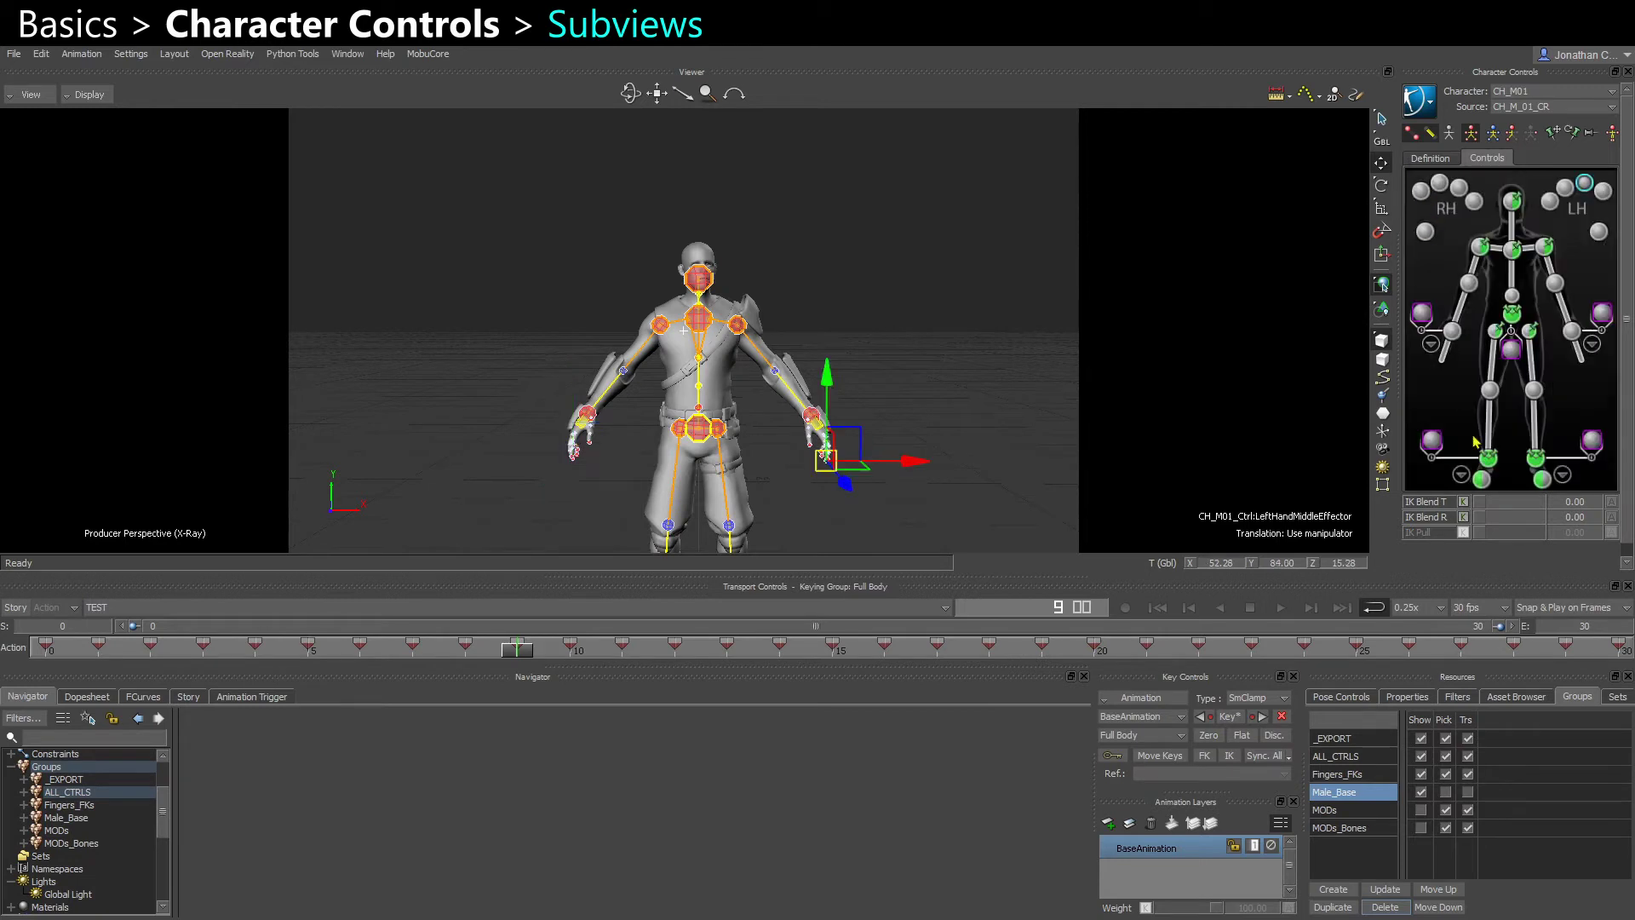
click(1561, 476)
click(1509, 337)
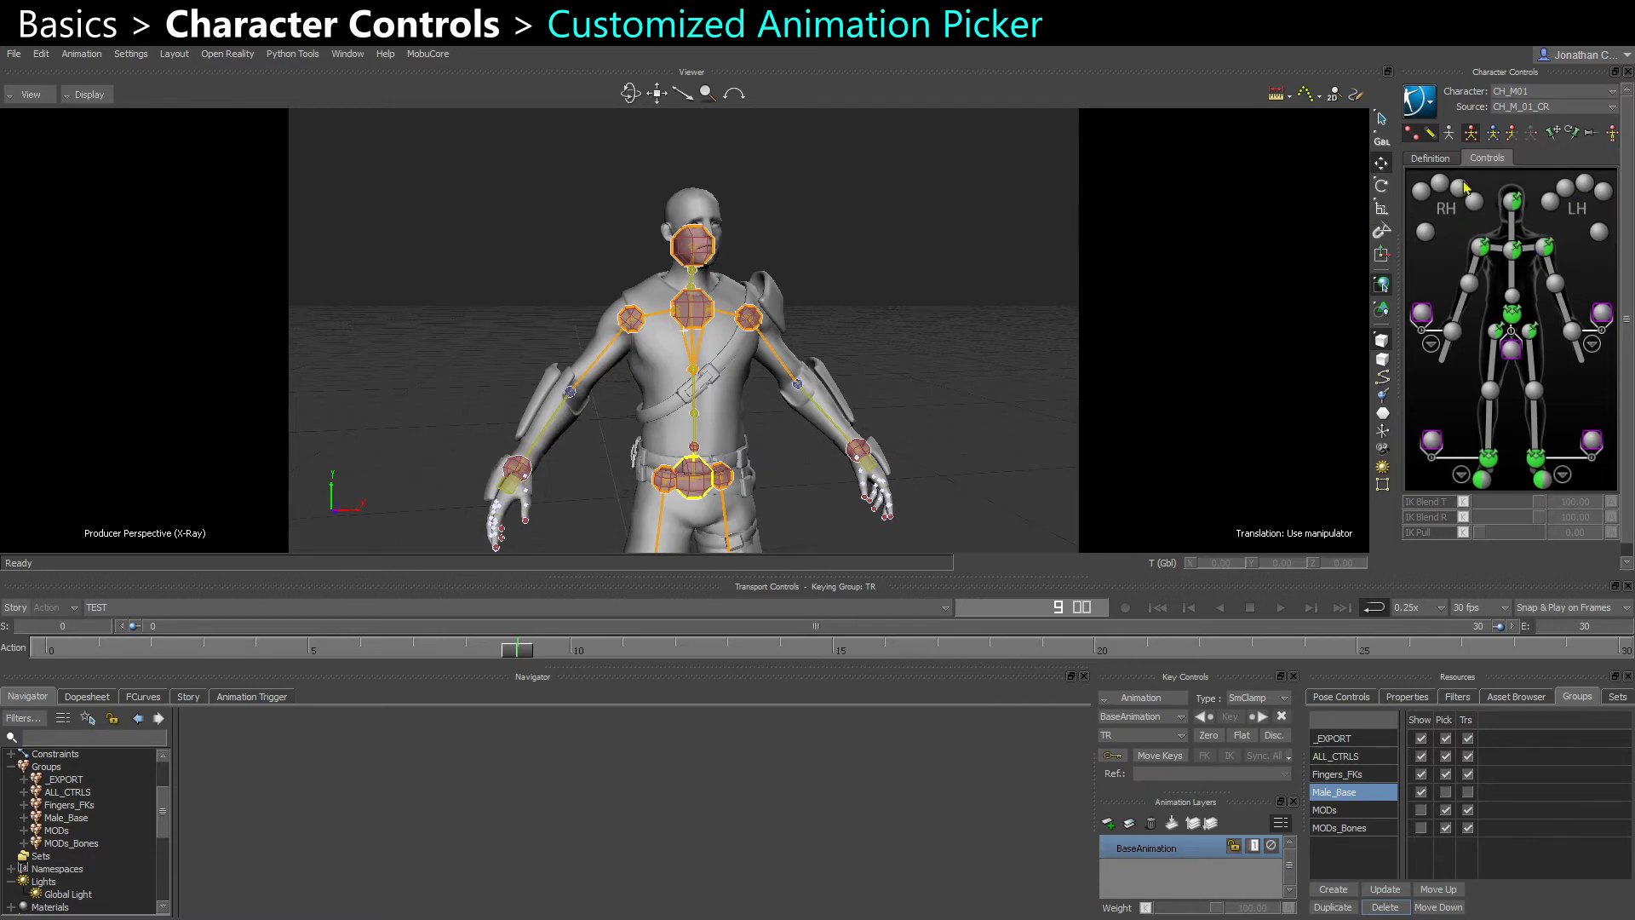
Select the left wrist effector while viewing the character from behind
ctrl+shift+drag(1245, 258, 696, 400)
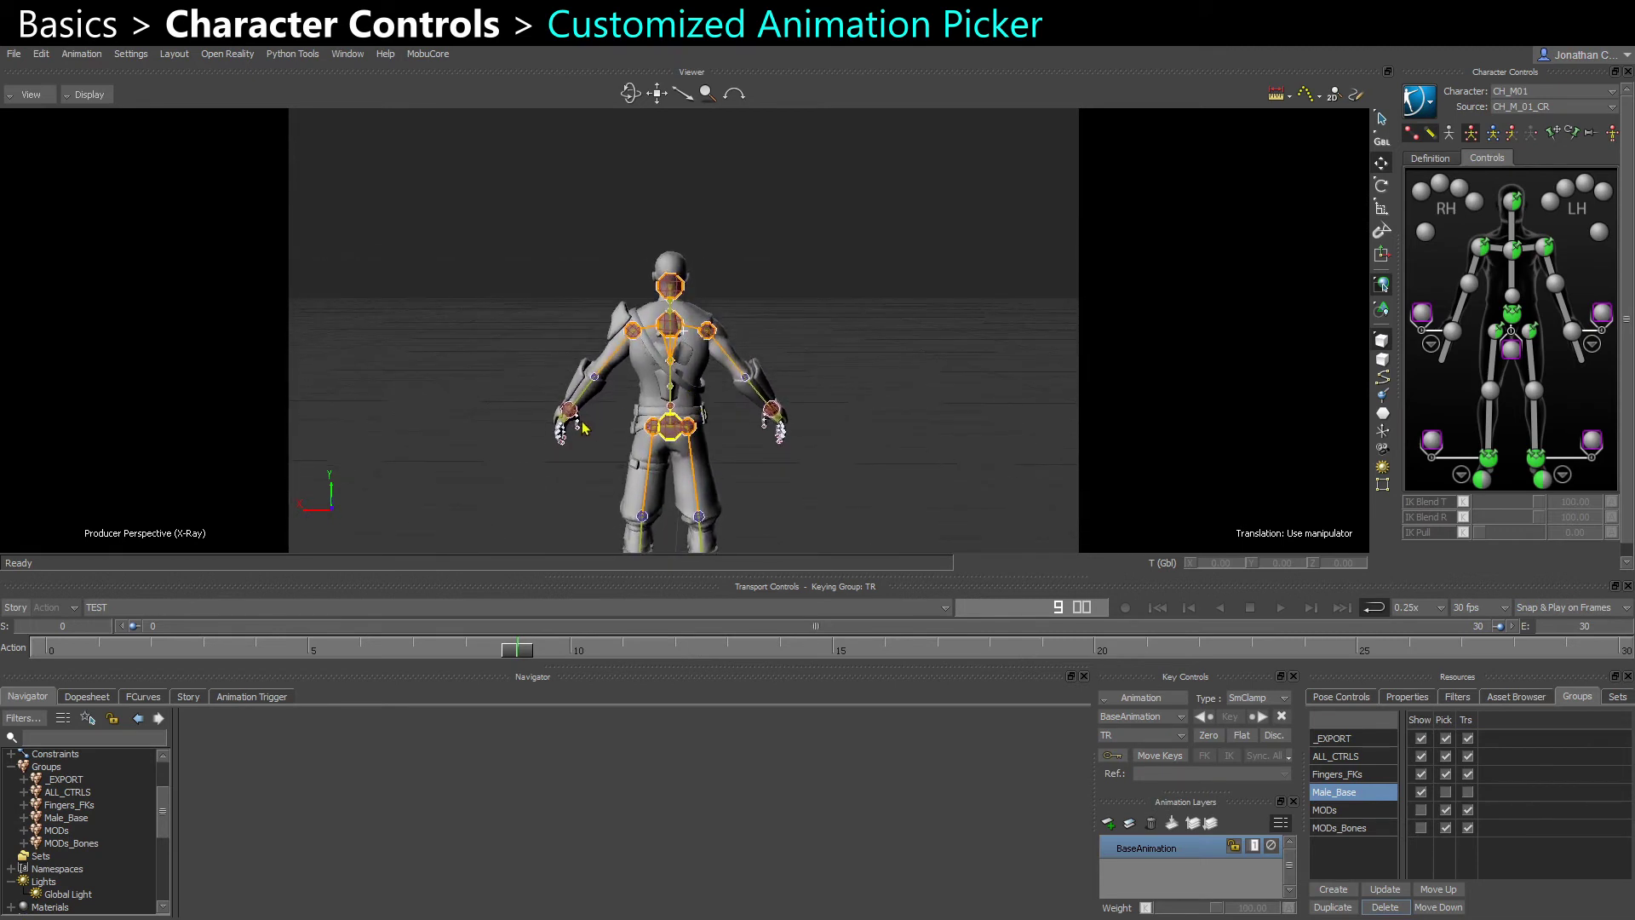
ctrl+drag(581, 423, 597, 461)
click(546, 432)
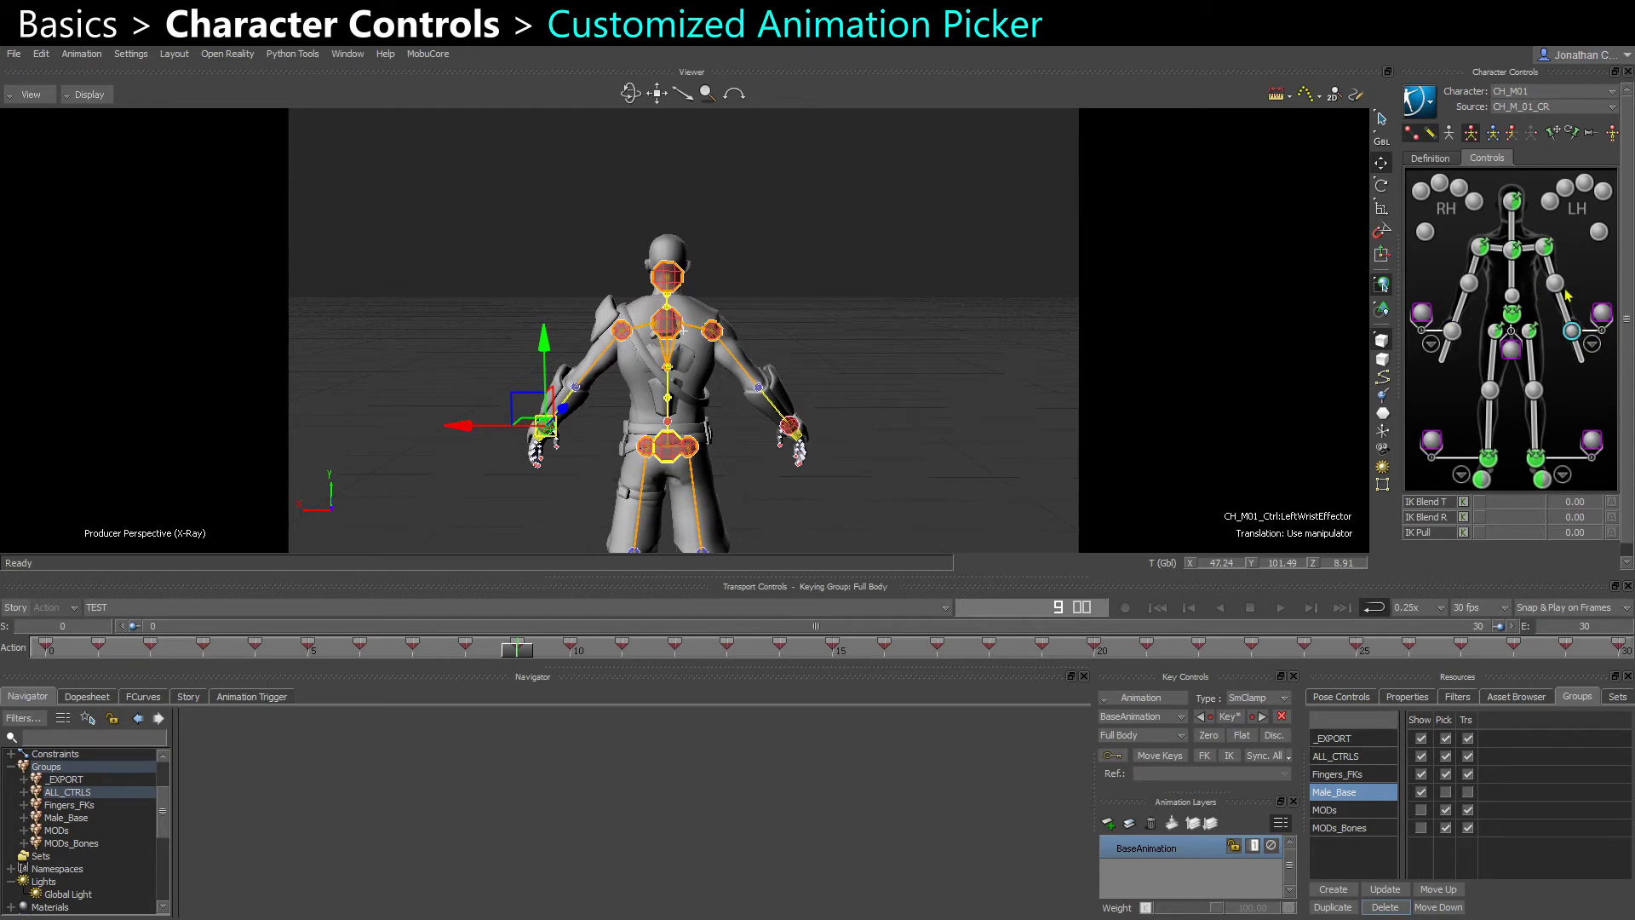
ctrl+shift+drag(815, 336, 519, 347)
click(505, 347)
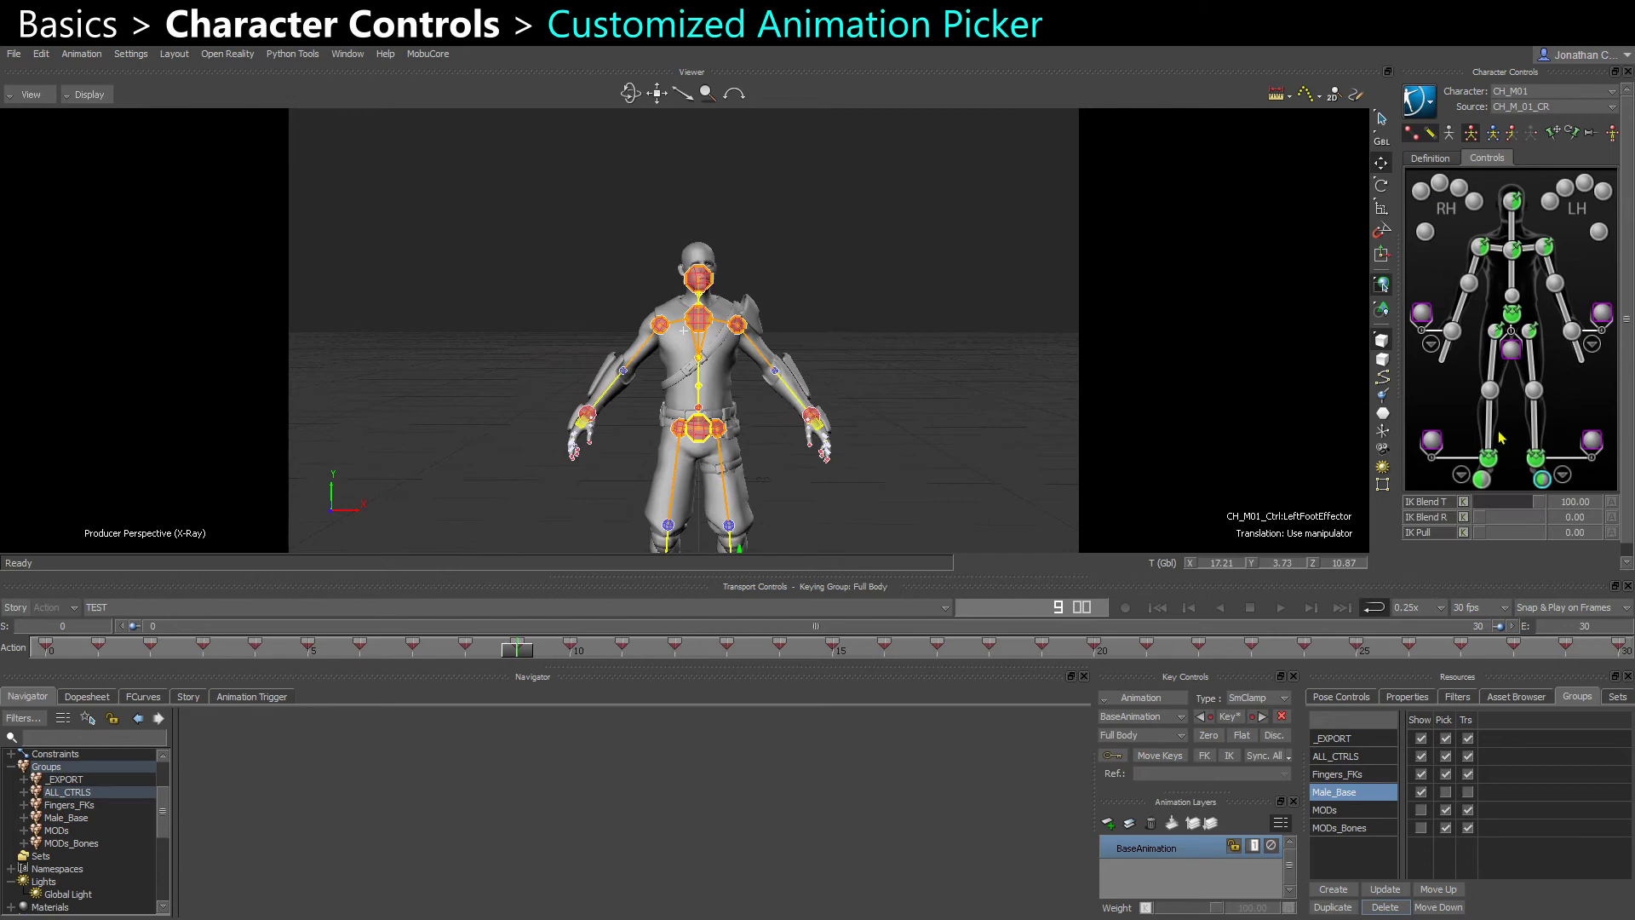
Select the right hand's finger effectors one after another in the character representation, ending with the thumb
click(1473, 201)
click(1459, 187)
click(1439, 183)
click(1421, 191)
click(1429, 232)
click(1438, 184)
click(1458, 188)
click(1473, 201)
click(1425, 231)
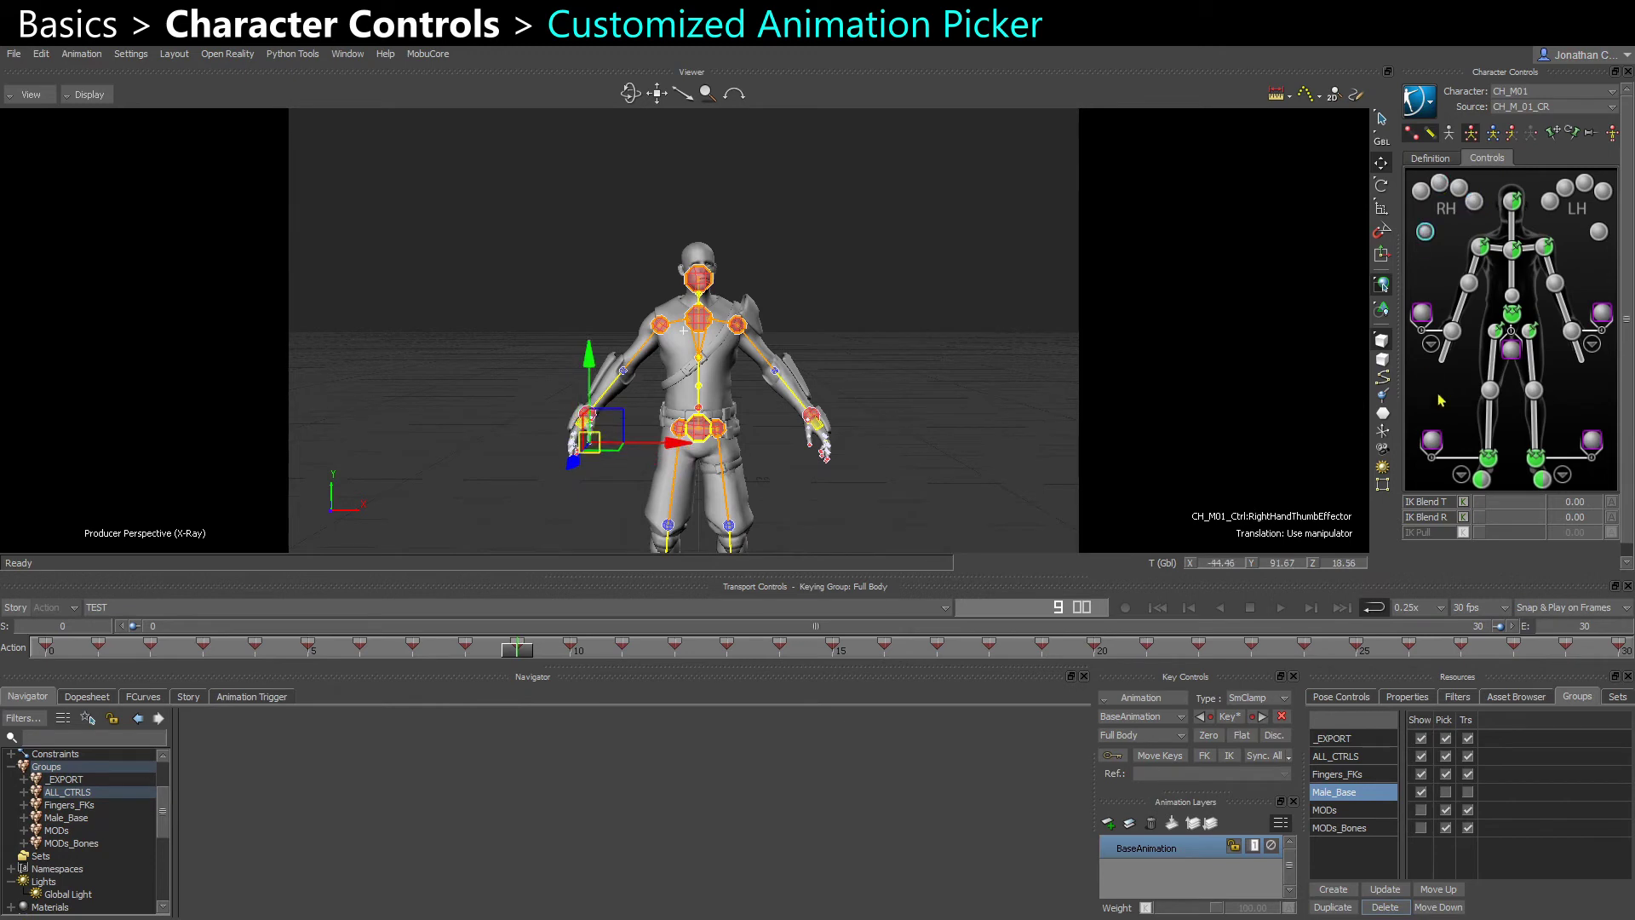
Open the right hand subview, select the middle finger effector and return to the full body representation
click(1430, 345)
click(1486, 227)
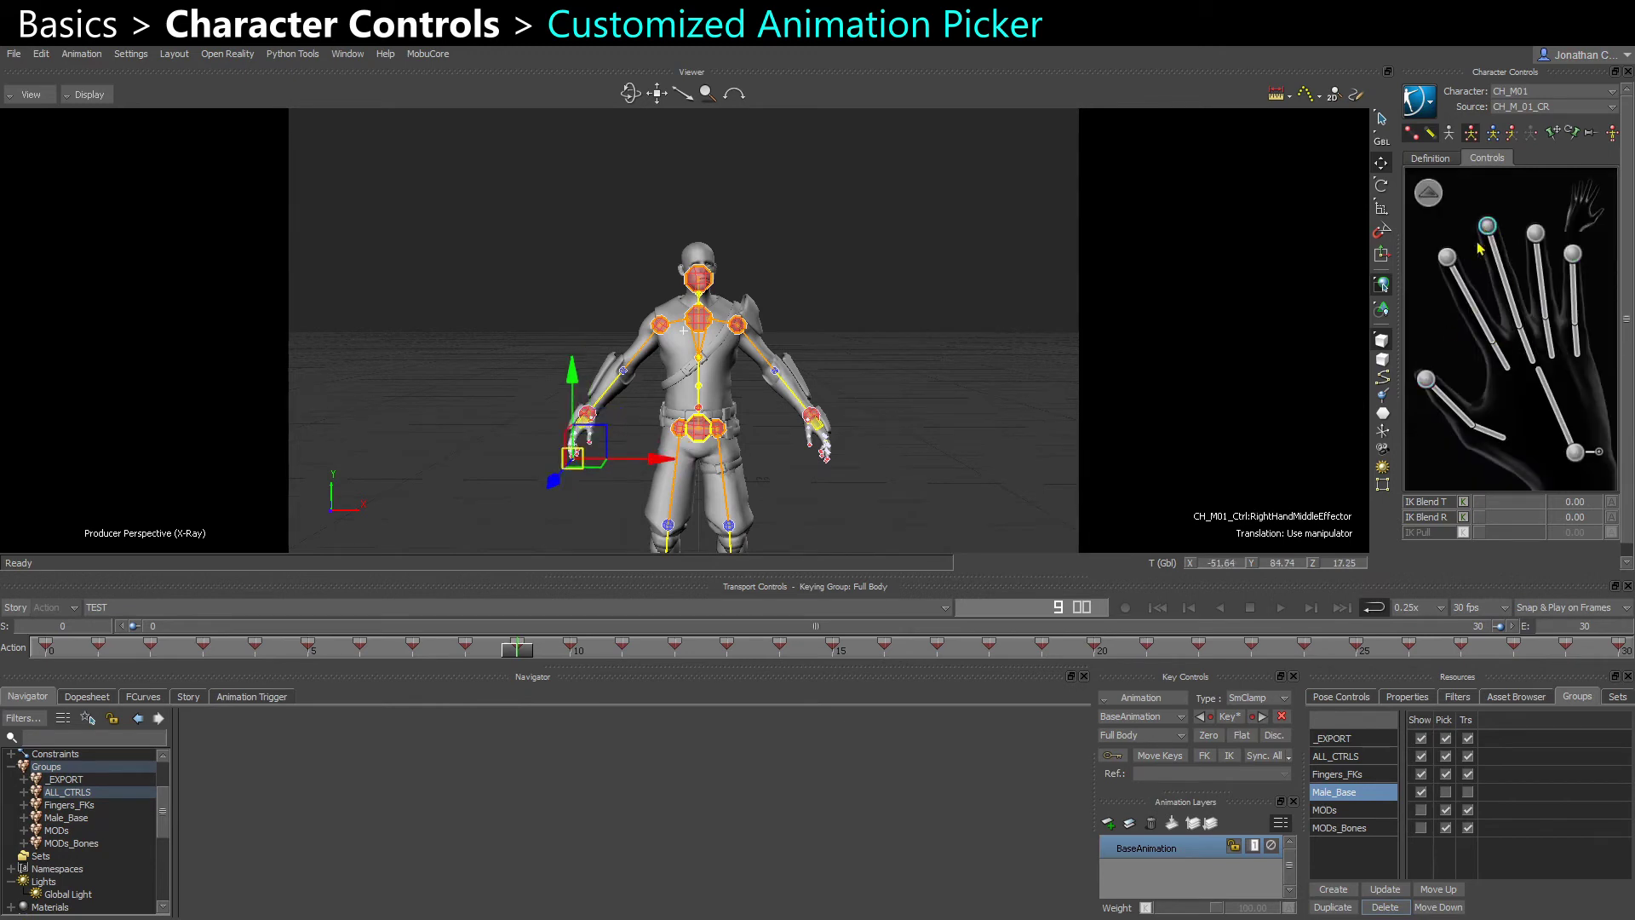
click(1429, 196)
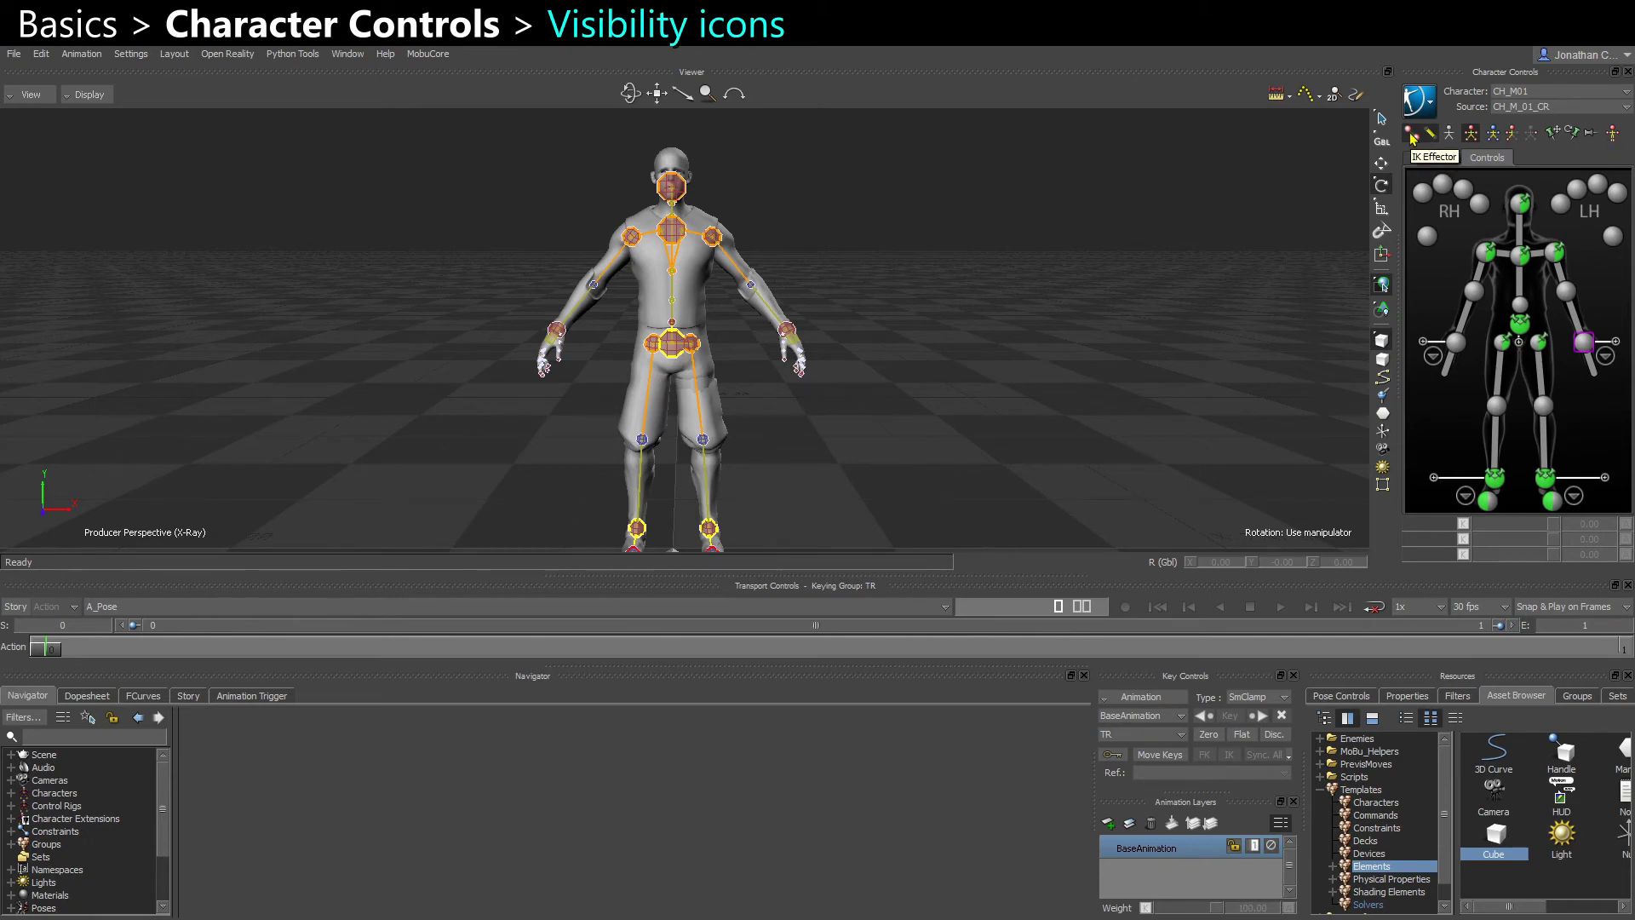
Toggle the visibility of the IK effectors and the FK bones off and on again
click(1412, 134)
click(1412, 135)
click(1412, 135)
click(1412, 135)
click(1412, 135)
click(1413, 134)
click(1431, 136)
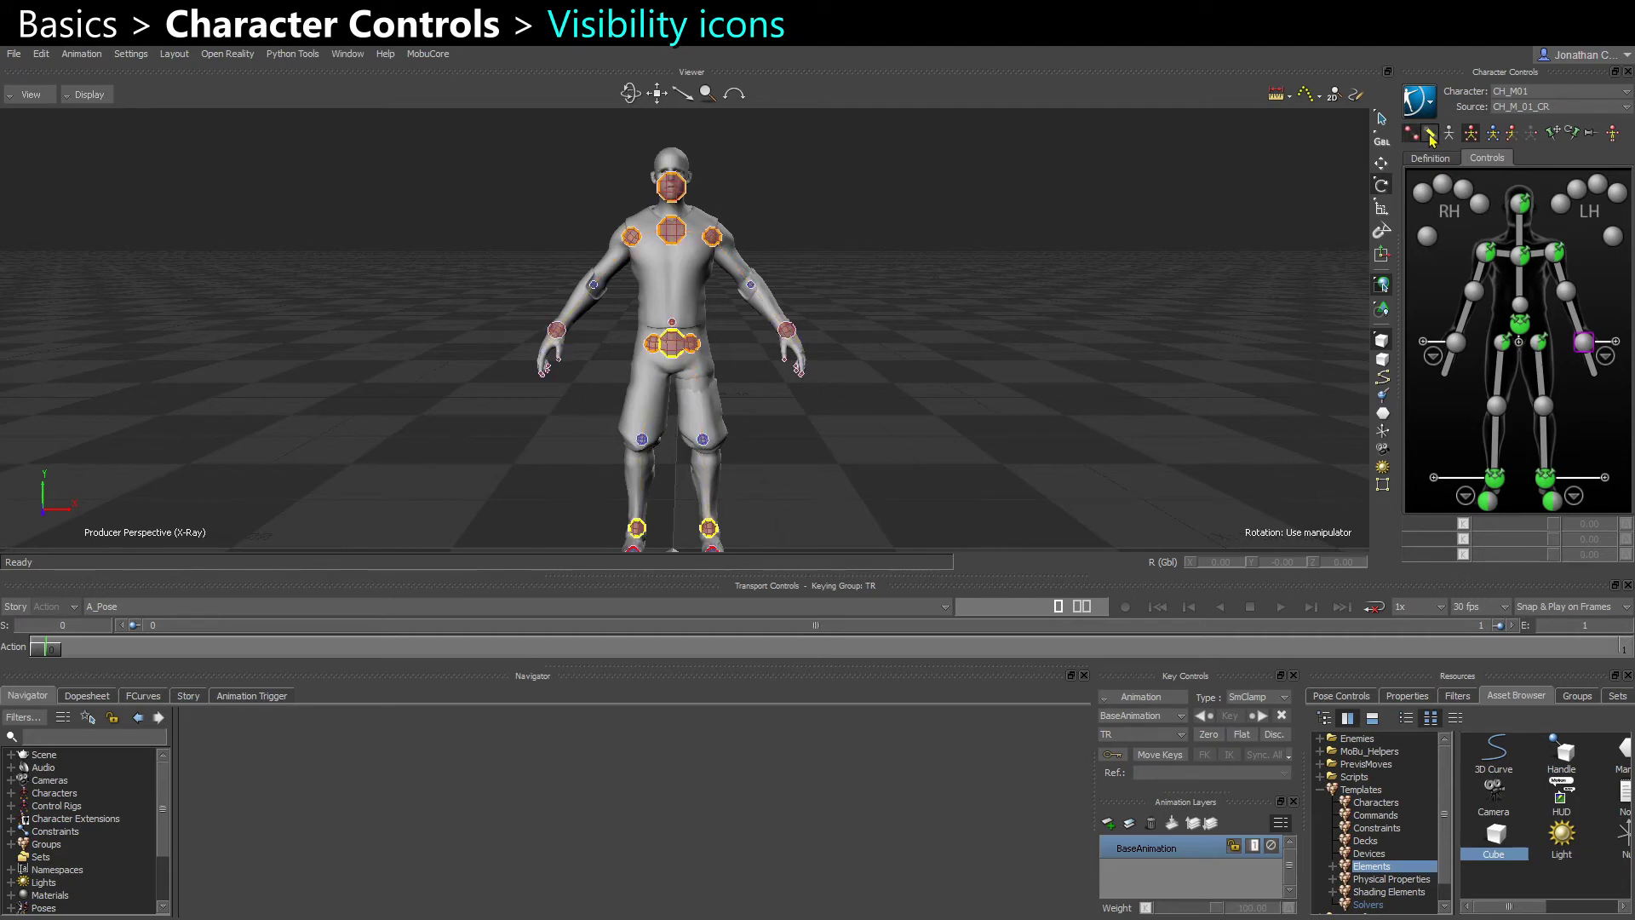
click(1431, 136)
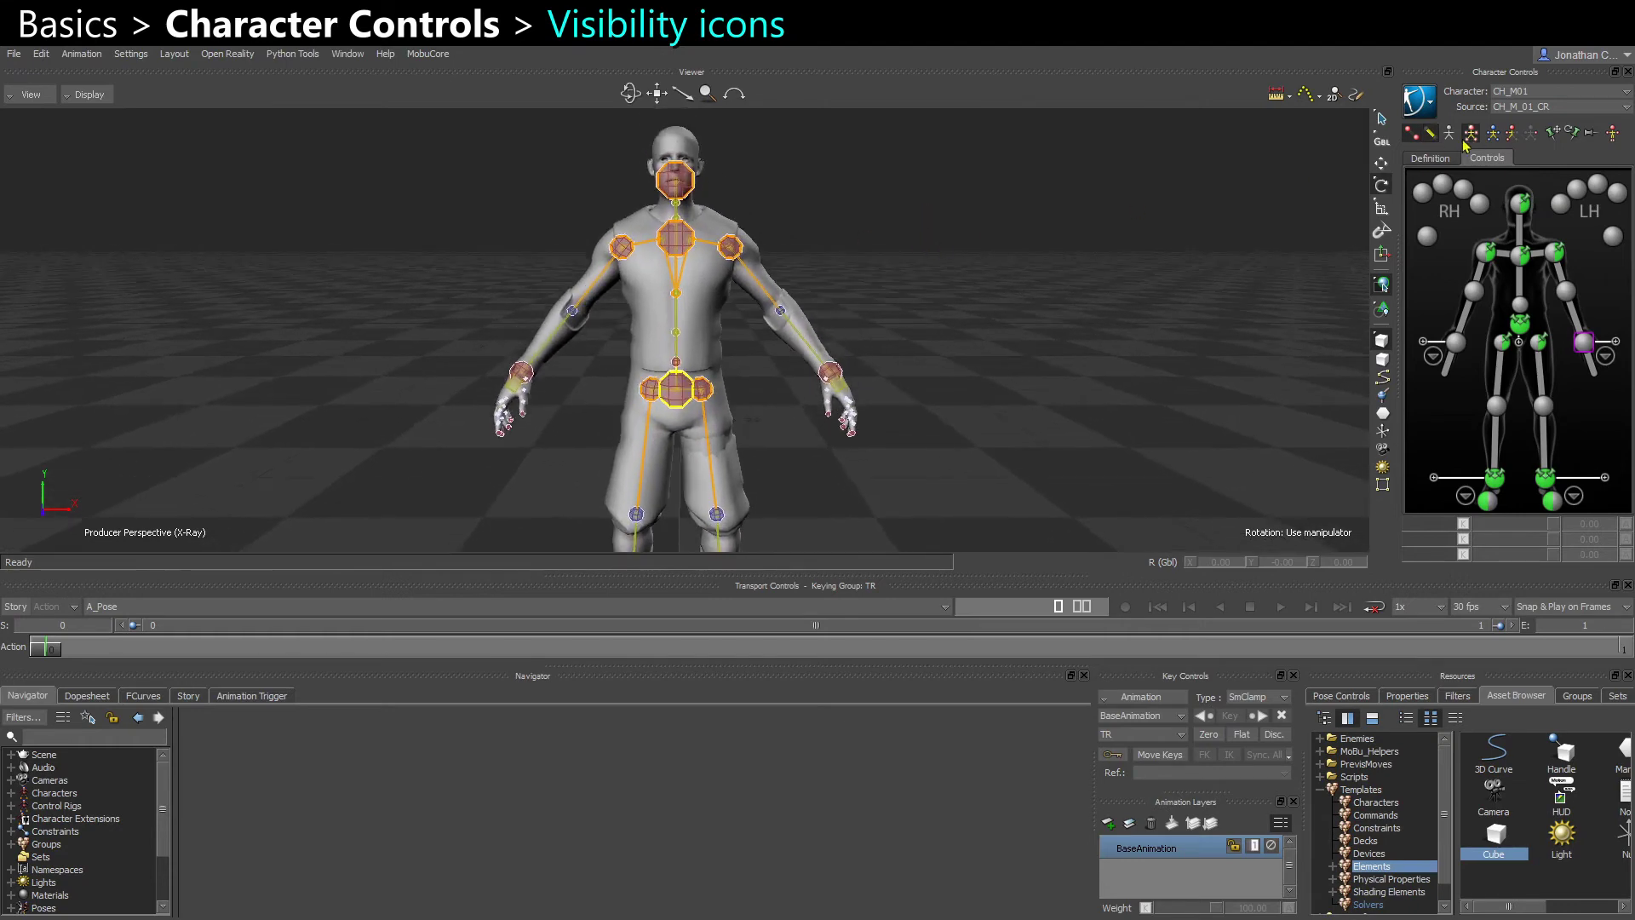
Show the skeleton, hide the control rig's IK effectors and FK bones, and try selecting a left arm bone
click(1449, 136)
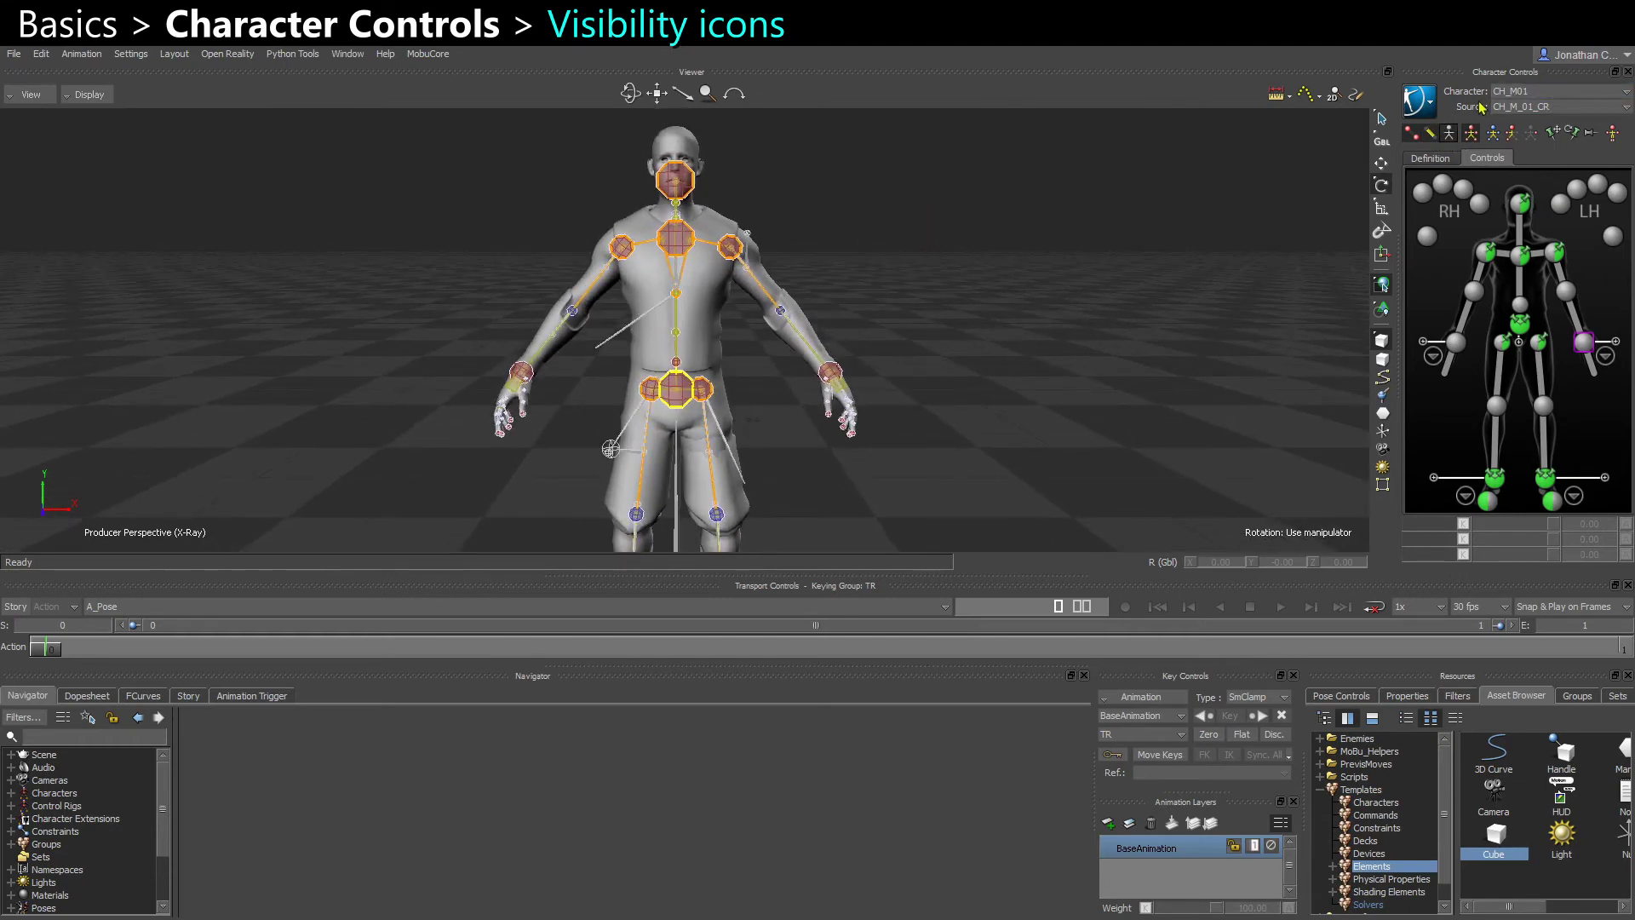
click(1411, 134)
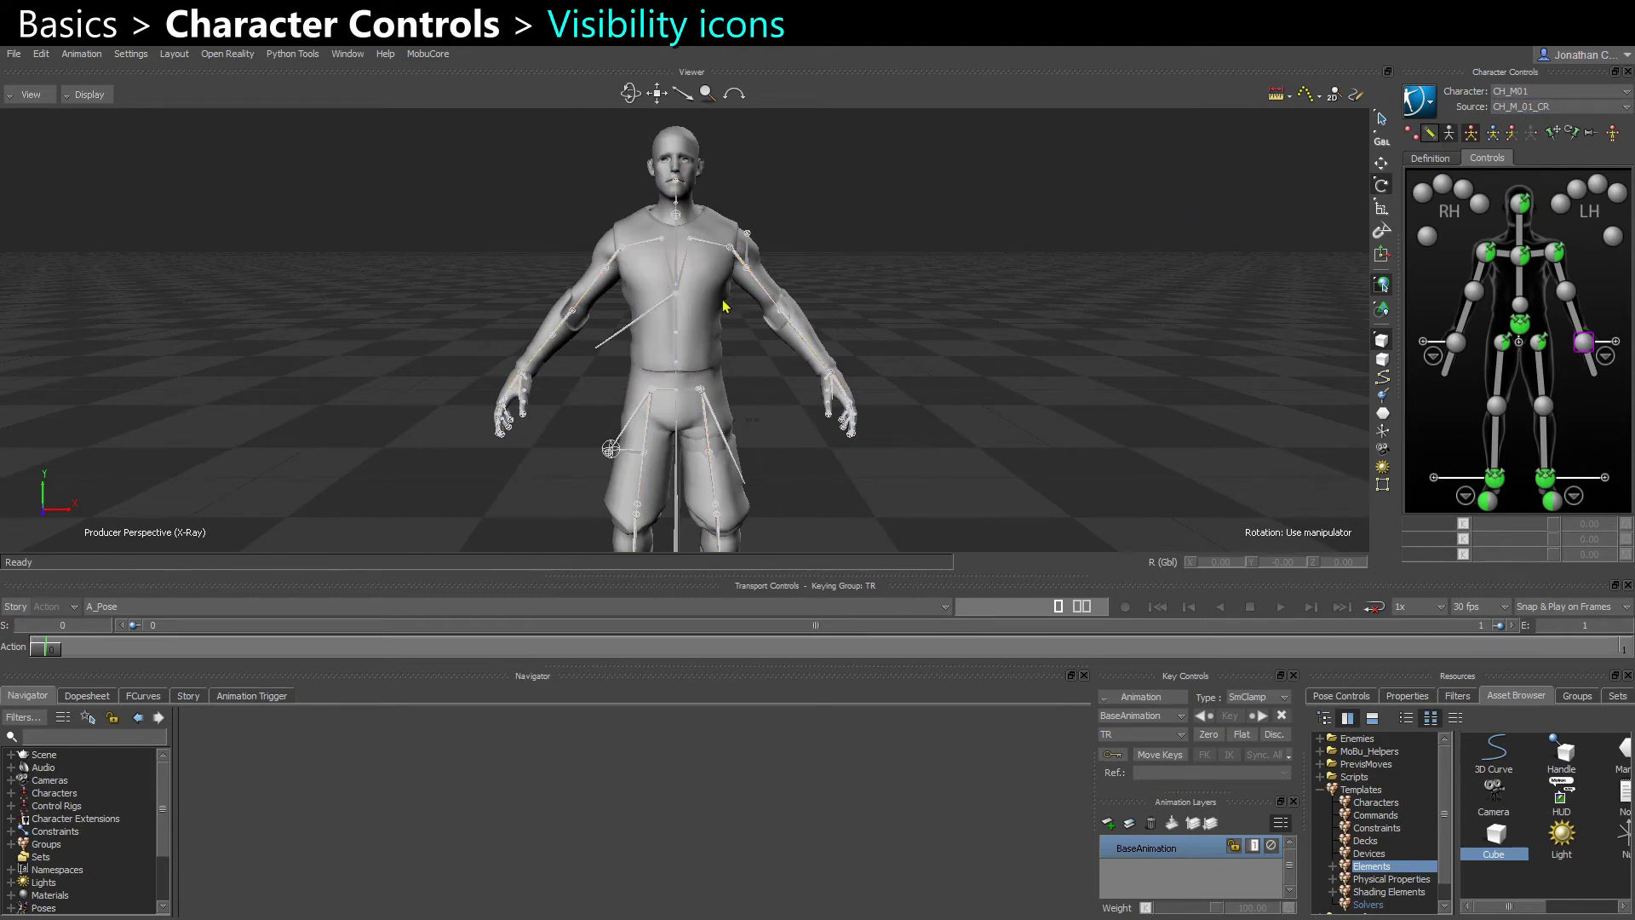
click(748, 295)
click(1350, 184)
Hide the skeleton and show the control rig's FK bones and IK effectors
click(1448, 135)
click(1449, 135)
click(1450, 134)
click(1450, 135)
click(1450, 135)
click(1430, 134)
click(1412, 134)
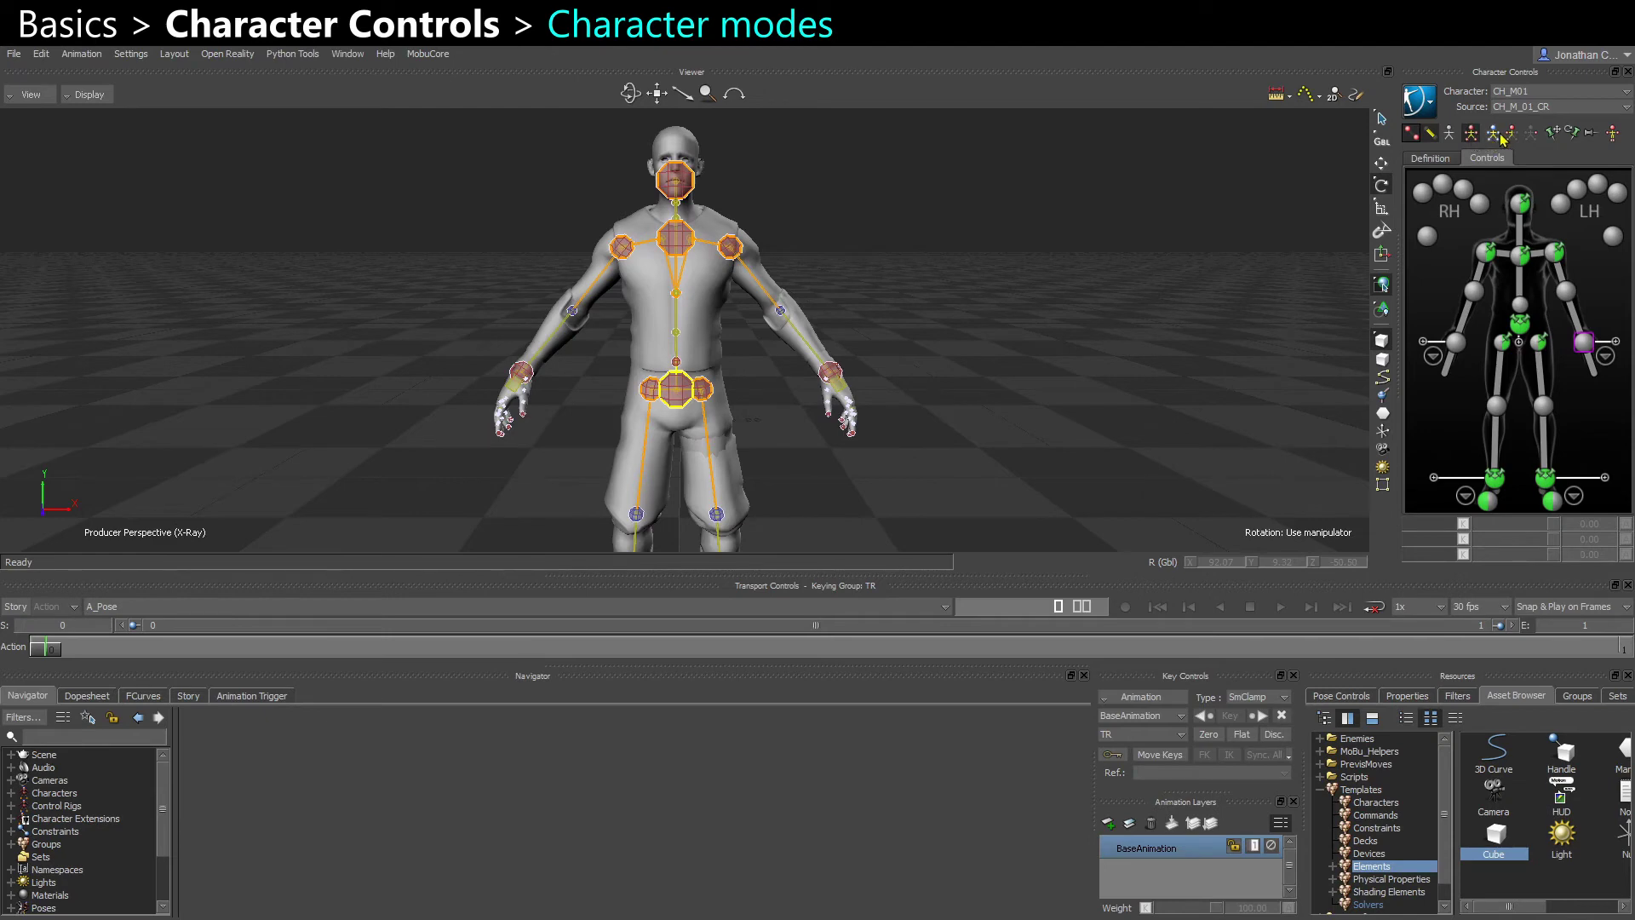
Move the hips effector in Full Body mode to about X -6.44, Y 91.82, Z 4.67
click(1523, 323)
key(q)
mouse_move(678, 390)
mouse_down()
mouse_move(697, 410)
mouse_move(673, 385)
mouse_move(657, 402)
mouse_up()
key(w)
key(q)
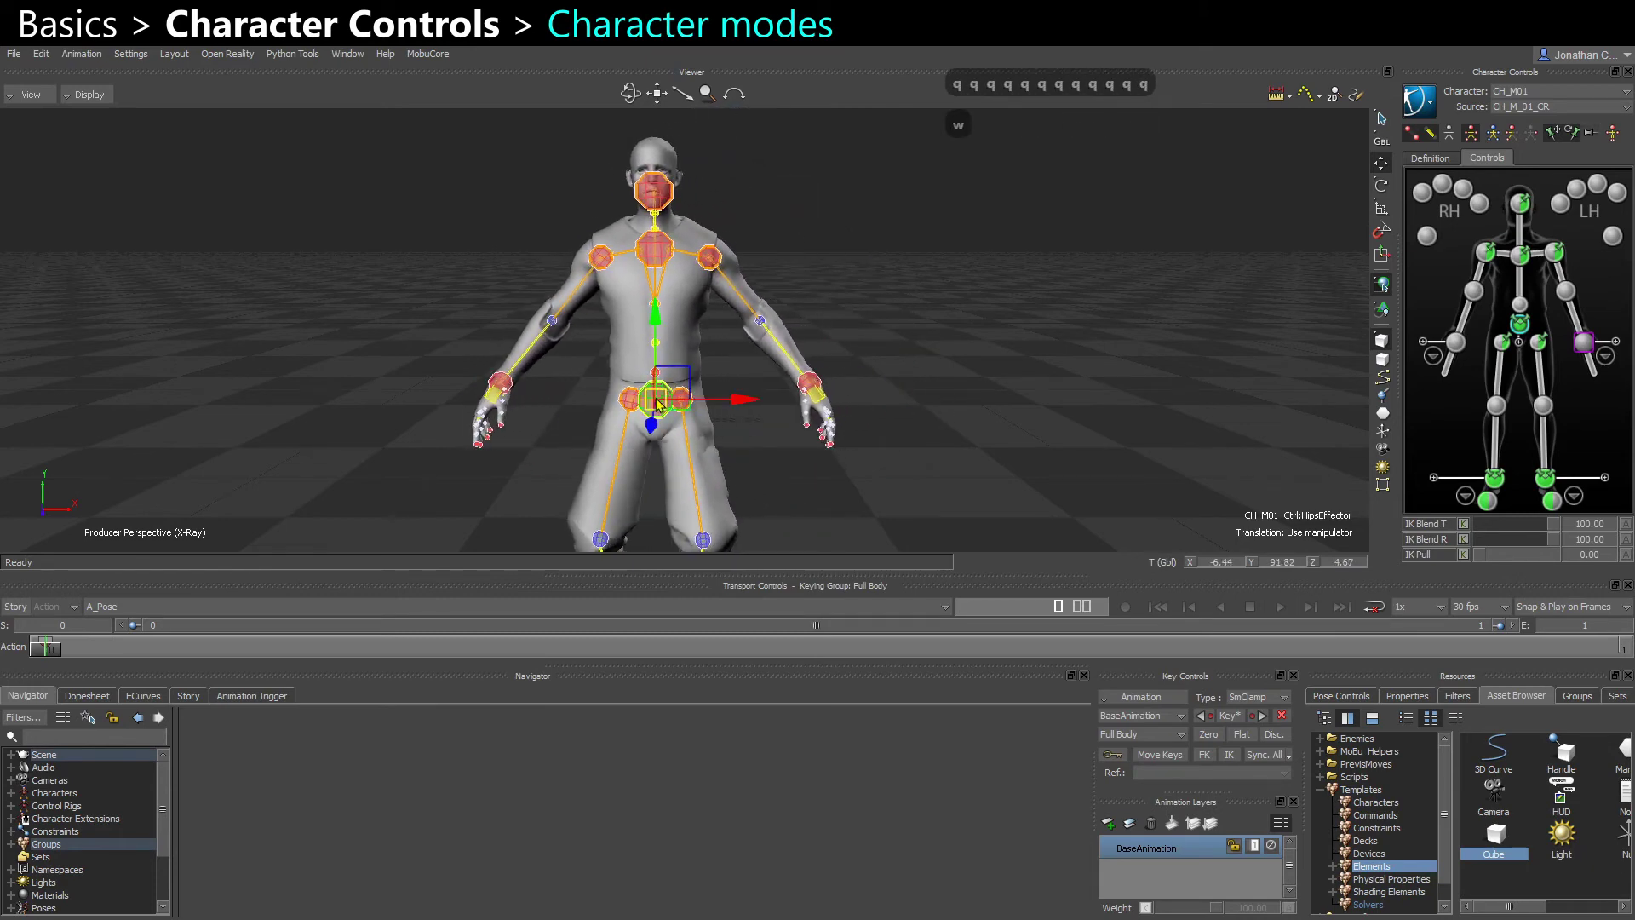
Switch the character to Body Parts keying mode and rotate the right shoulder effector
click(1512, 132)
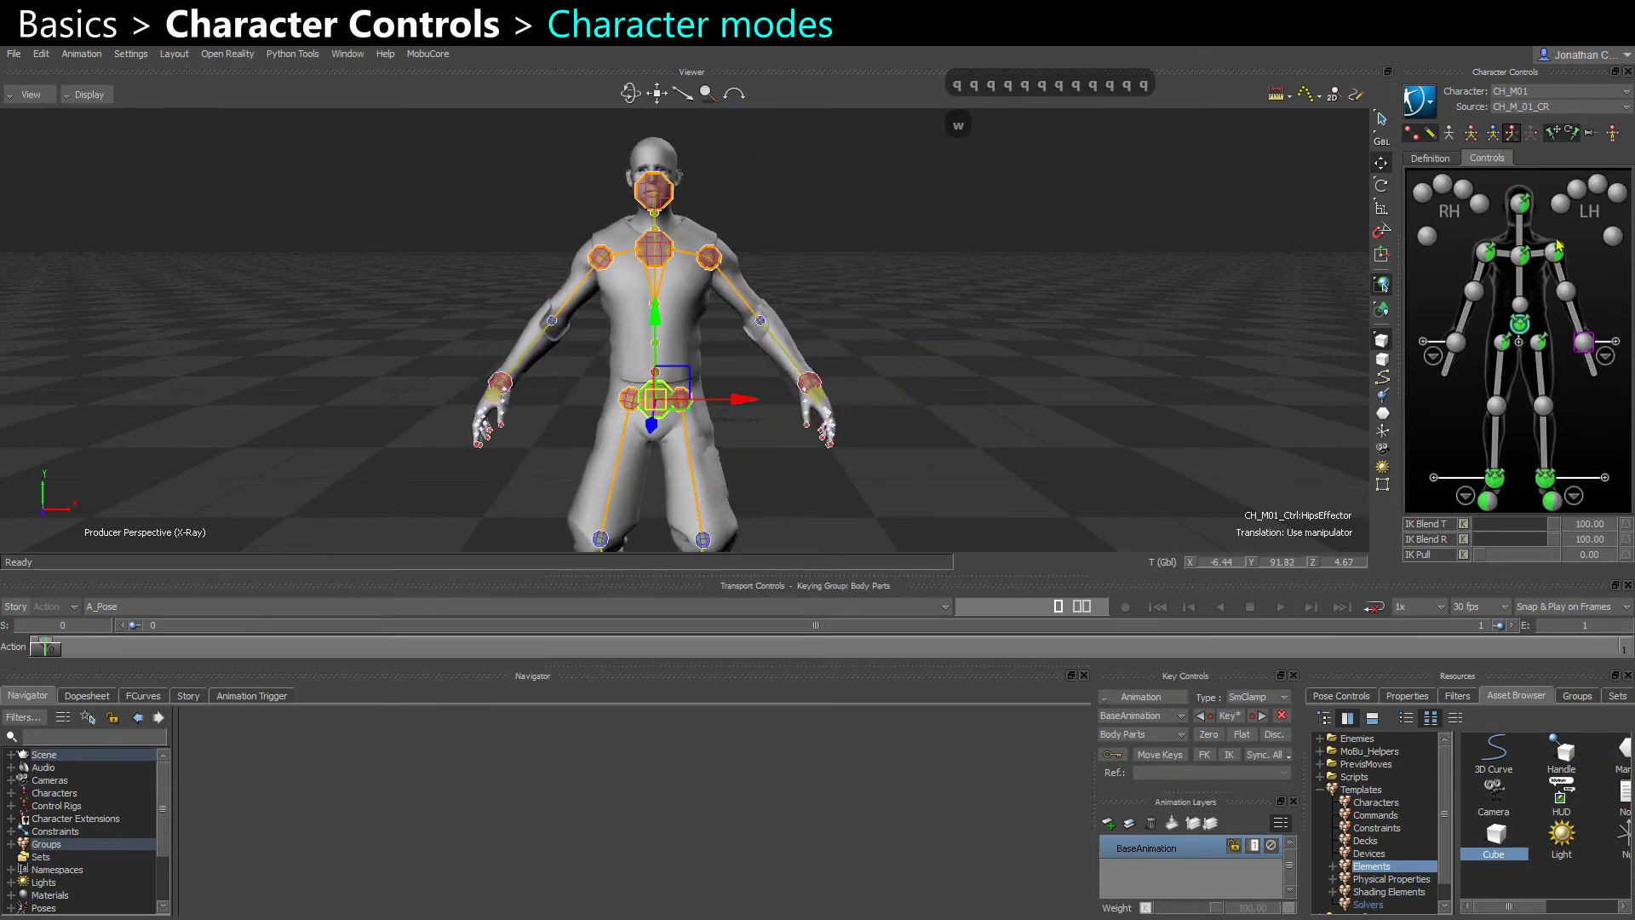
click(1491, 253)
key(e)
drag(602, 315, 634, 298)
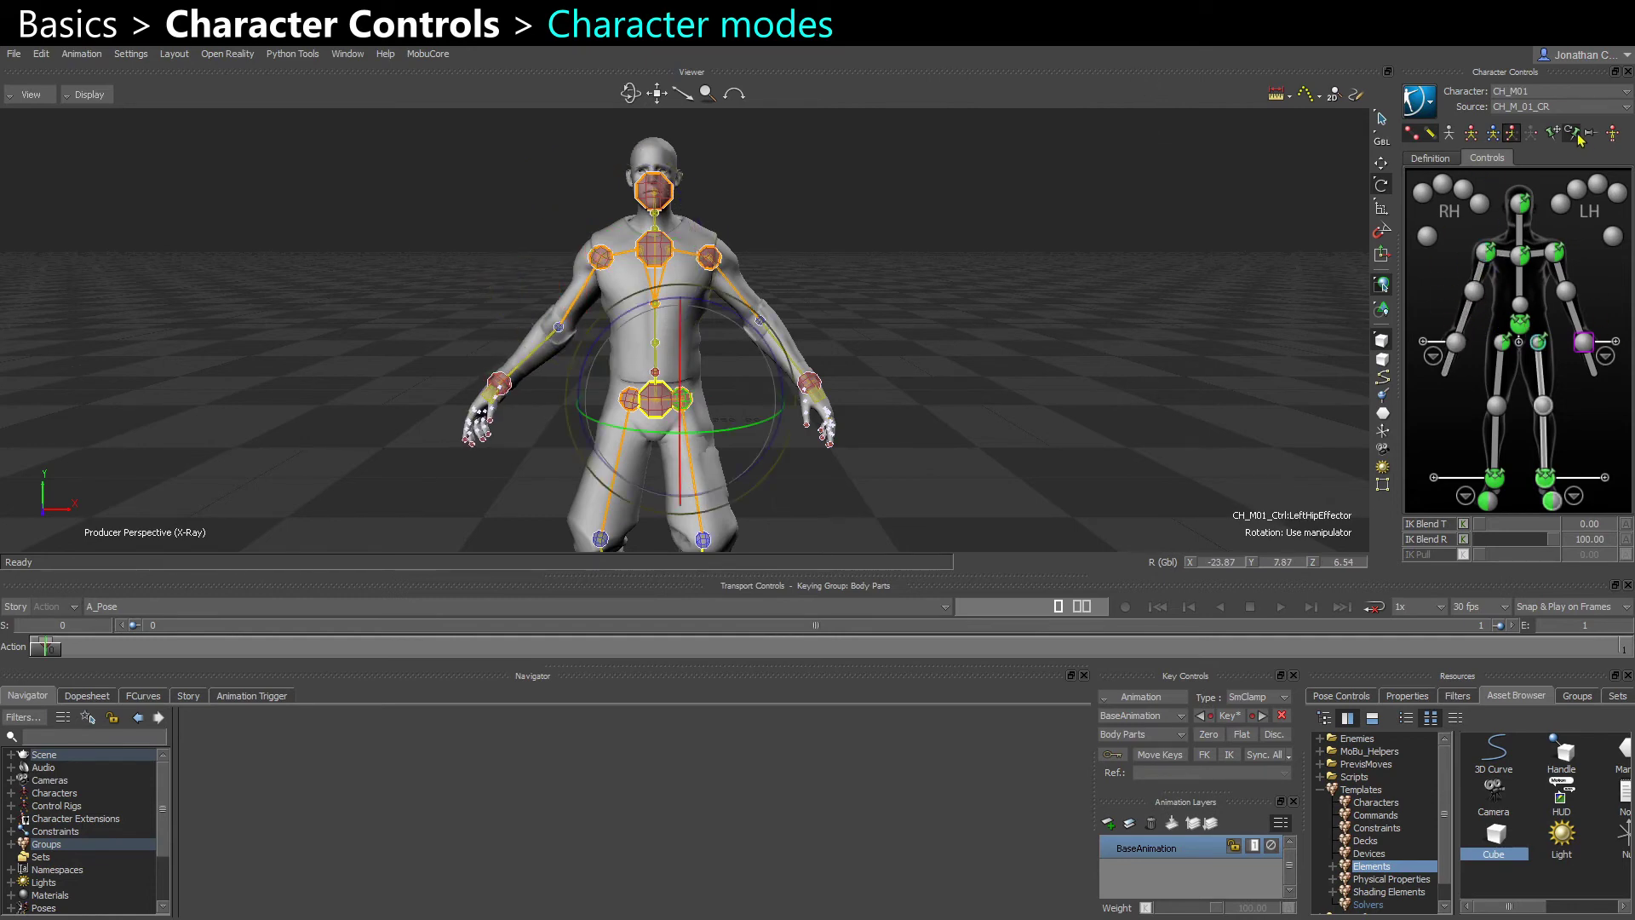
Switch the character to Selection keying mode with the left hip effector selected, and clear the selection
click(1532, 133)
alt+drag(642, 437, 667, 426)
alt+middle_drag(667, 426, 692, 307)
alt+right_drag(691, 358, 789, 380)
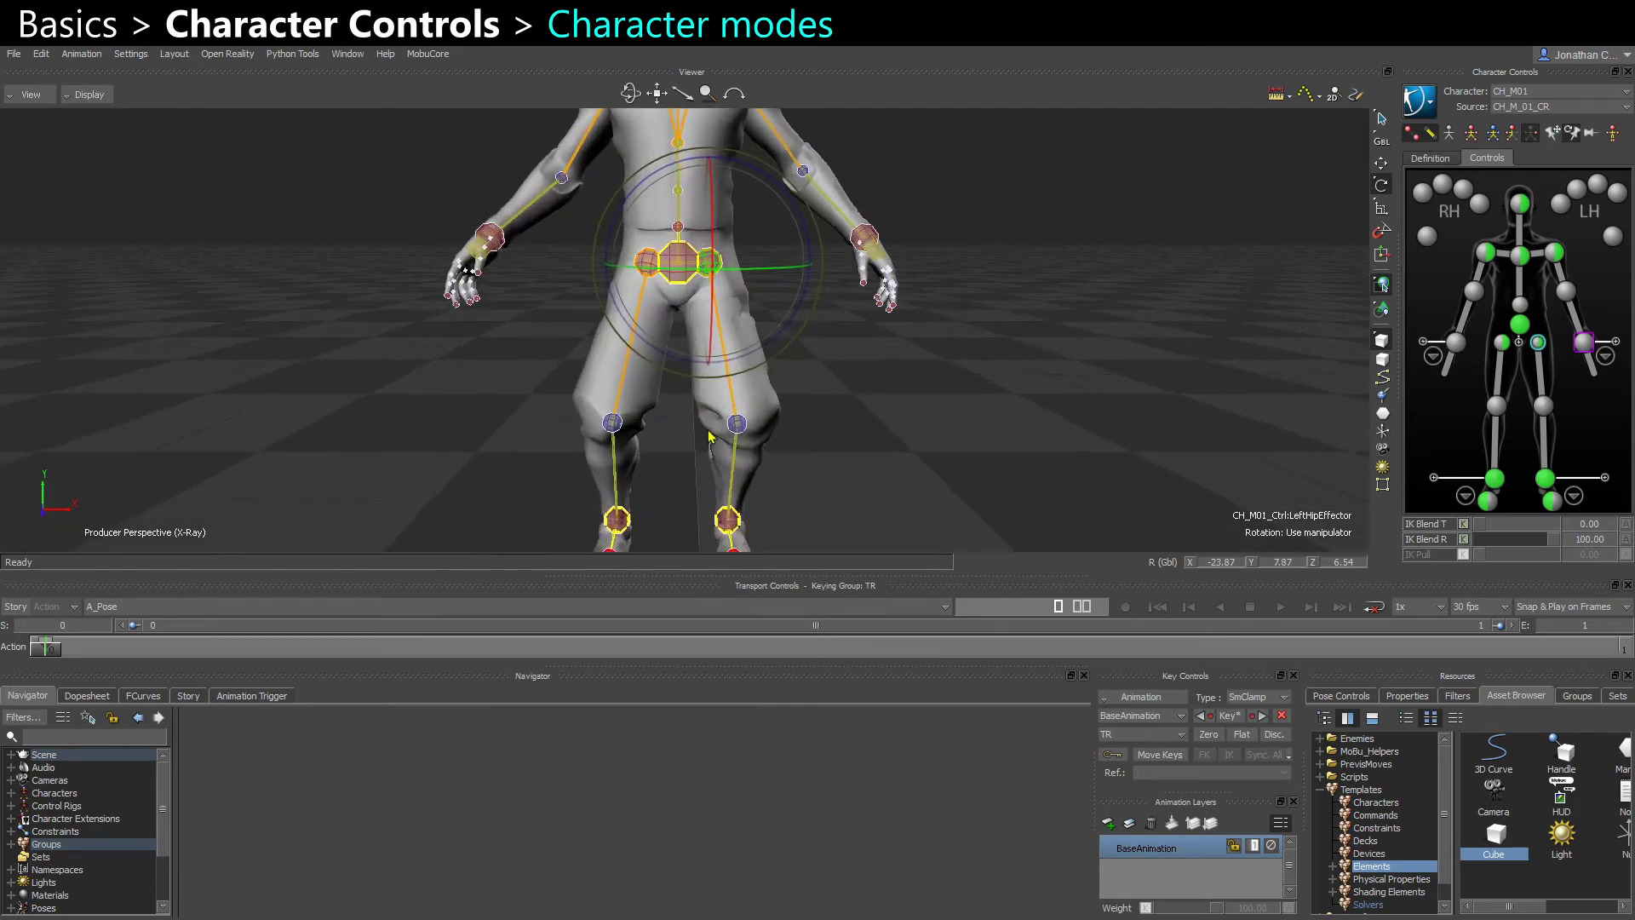
click(789, 380)
click(727, 359)
click(790, 339)
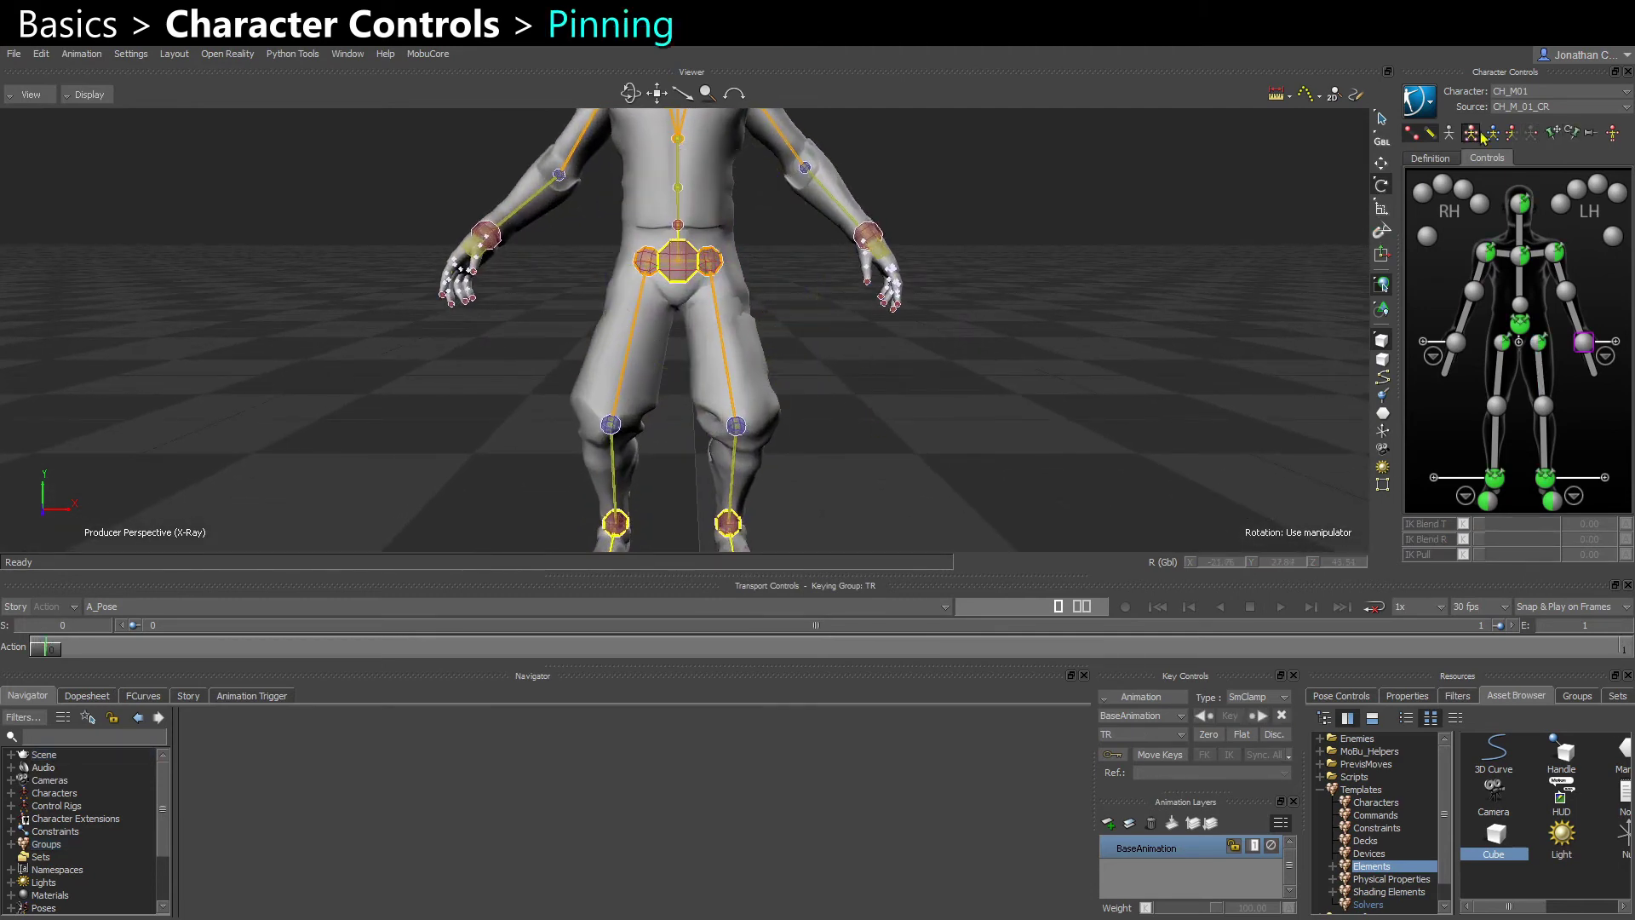
Select the chest effector in Body Parts mode, toggle its translation pin, try rotating it and undo the change
alt+middle_drag(1113, 278, 1142, 363)
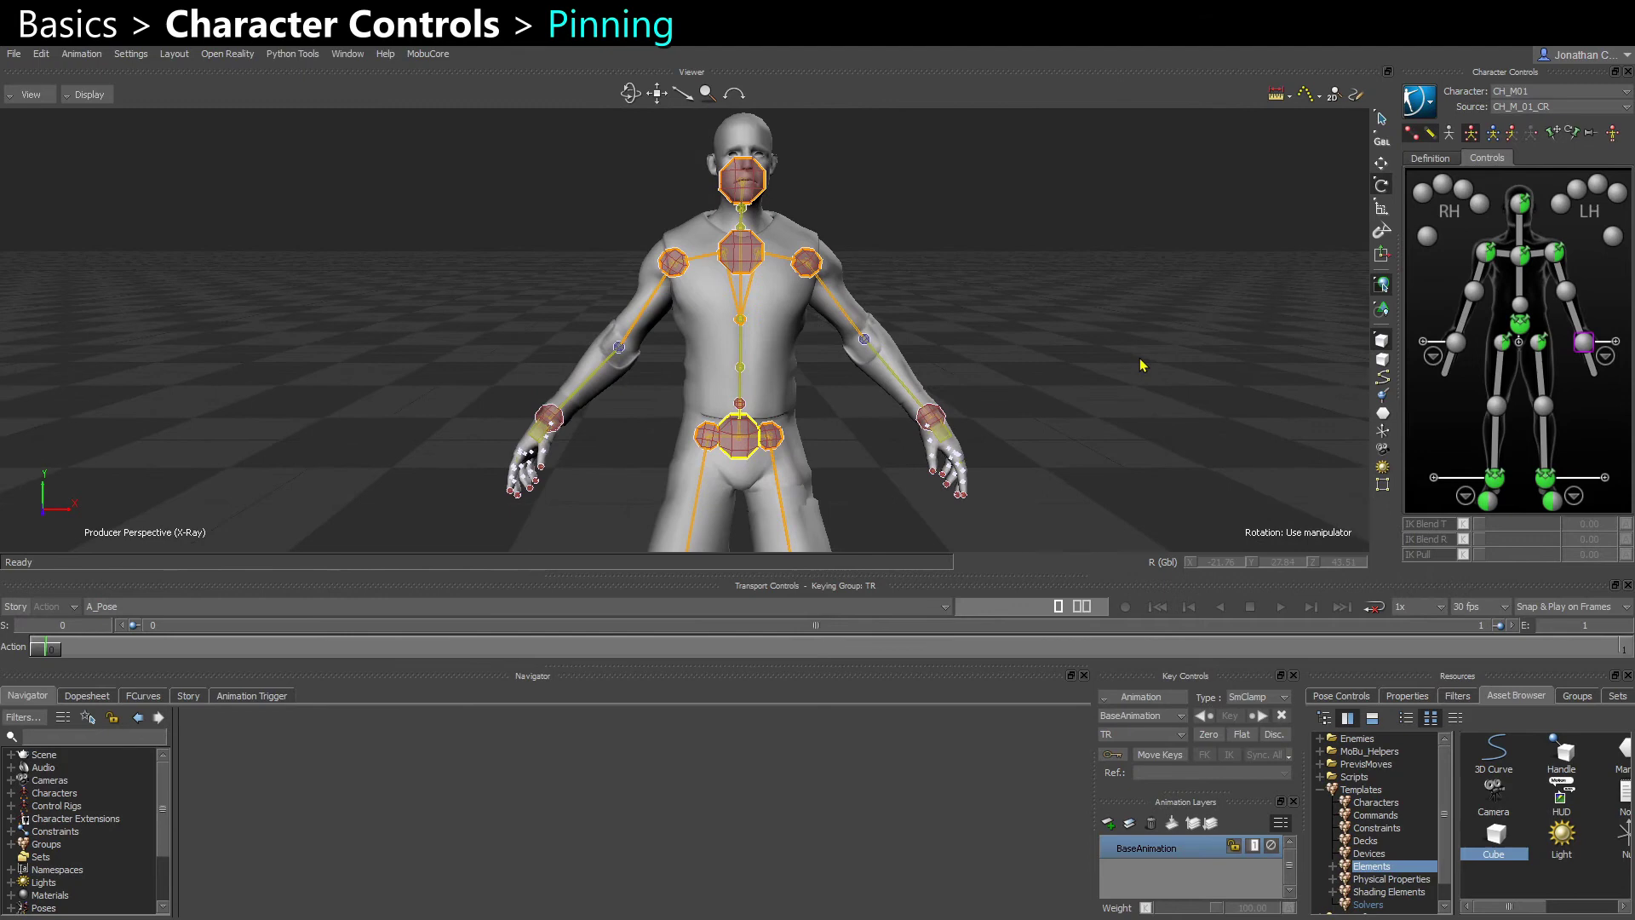
alt+right_drag(1142, 363, 1102, 339)
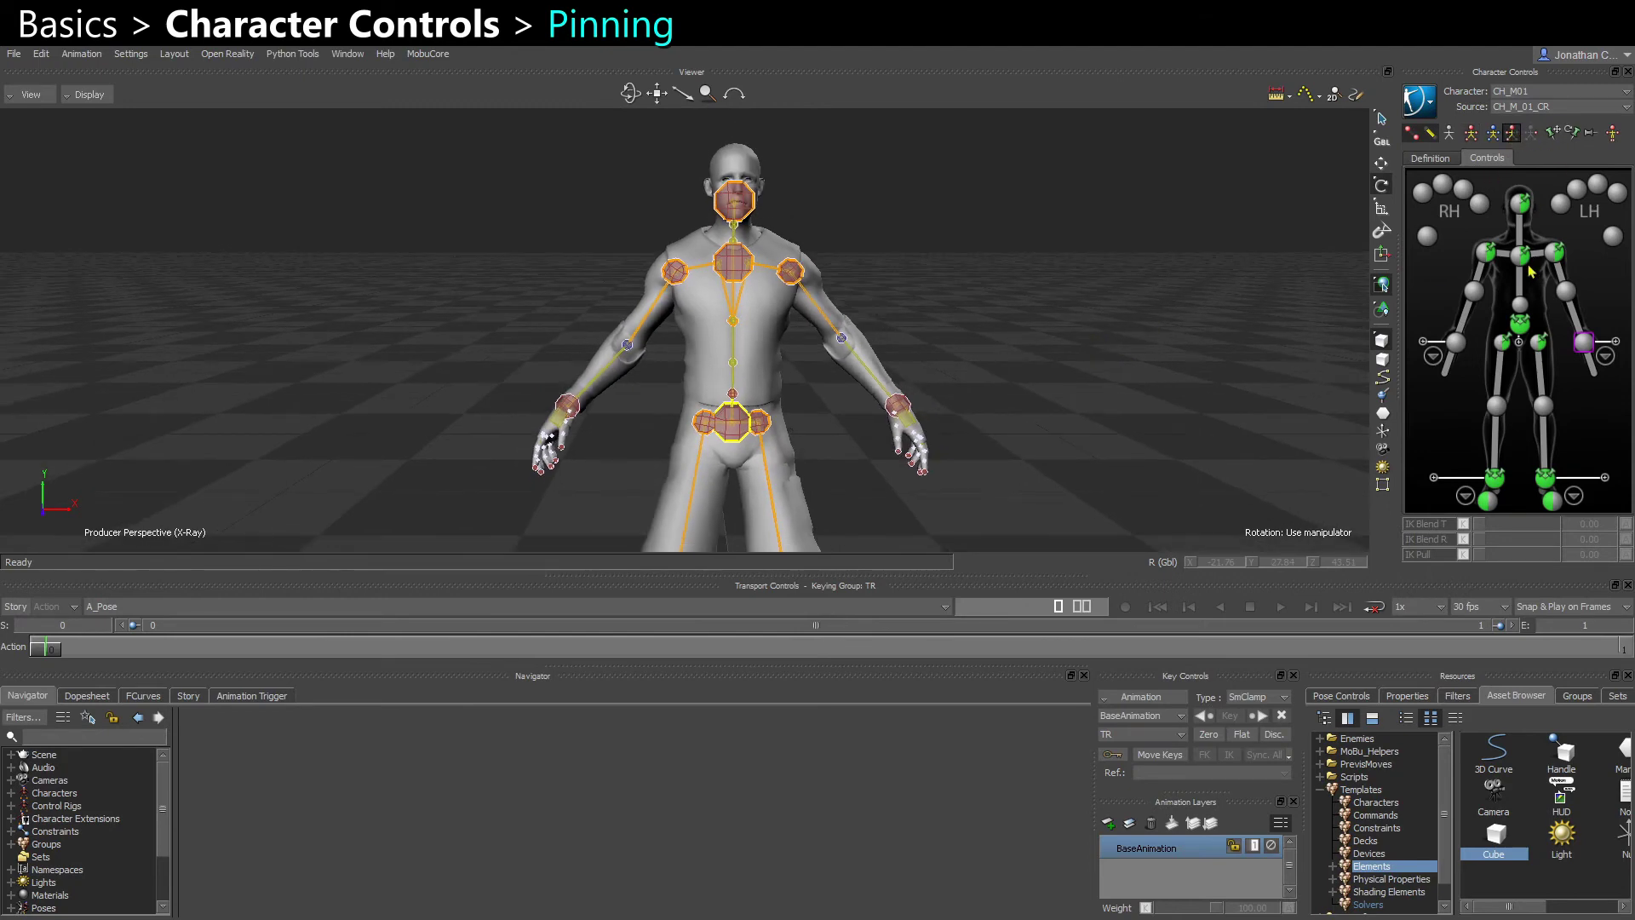
click(1521, 256)
click(1554, 138)
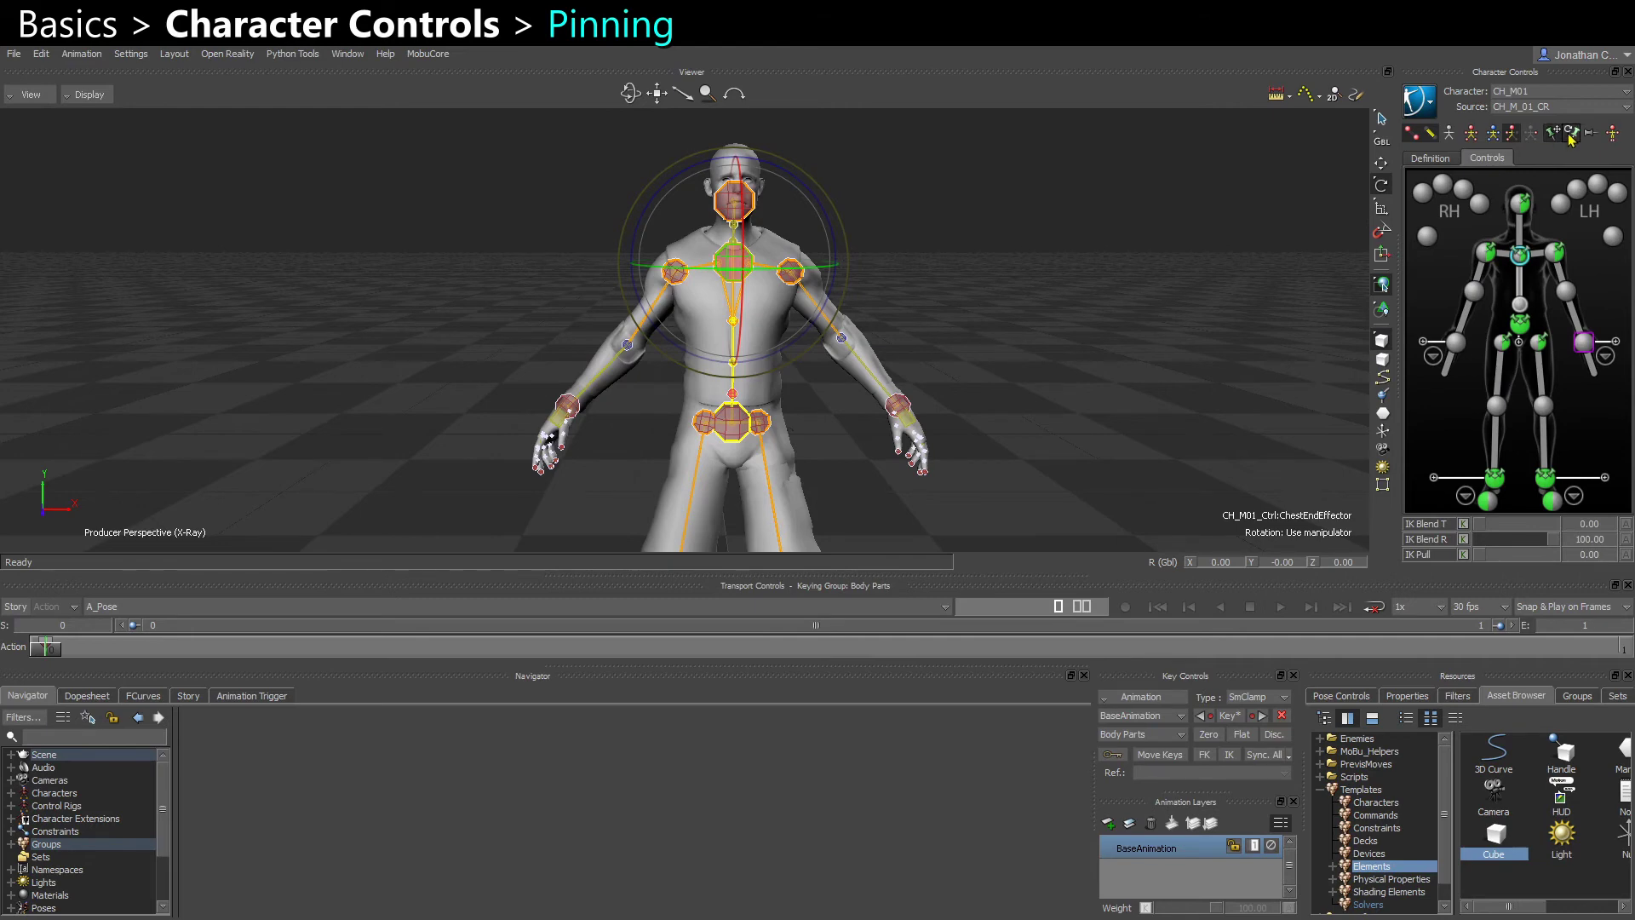
mouse_move(753, 308)
mouse_down()
mouse_move(778, 308)
mouse_move(760, 298)
mouse_up()
key(ctrl+z)
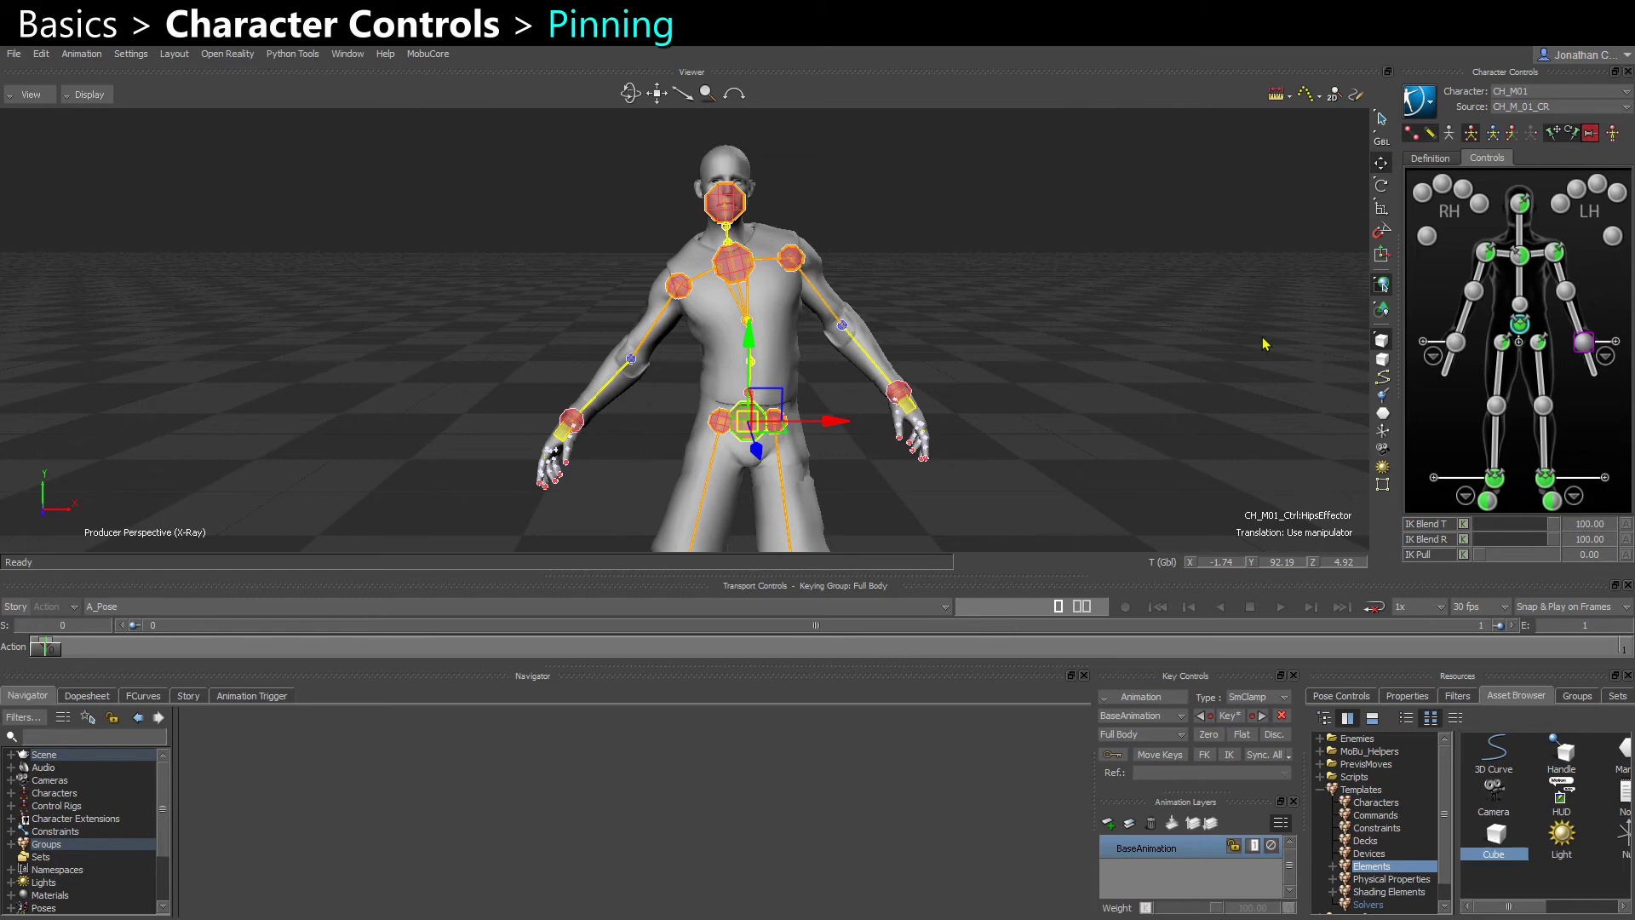
Move the hips effector in Full Body mode to about X 8.08, Y 123.00, Z 0.99
key(w)
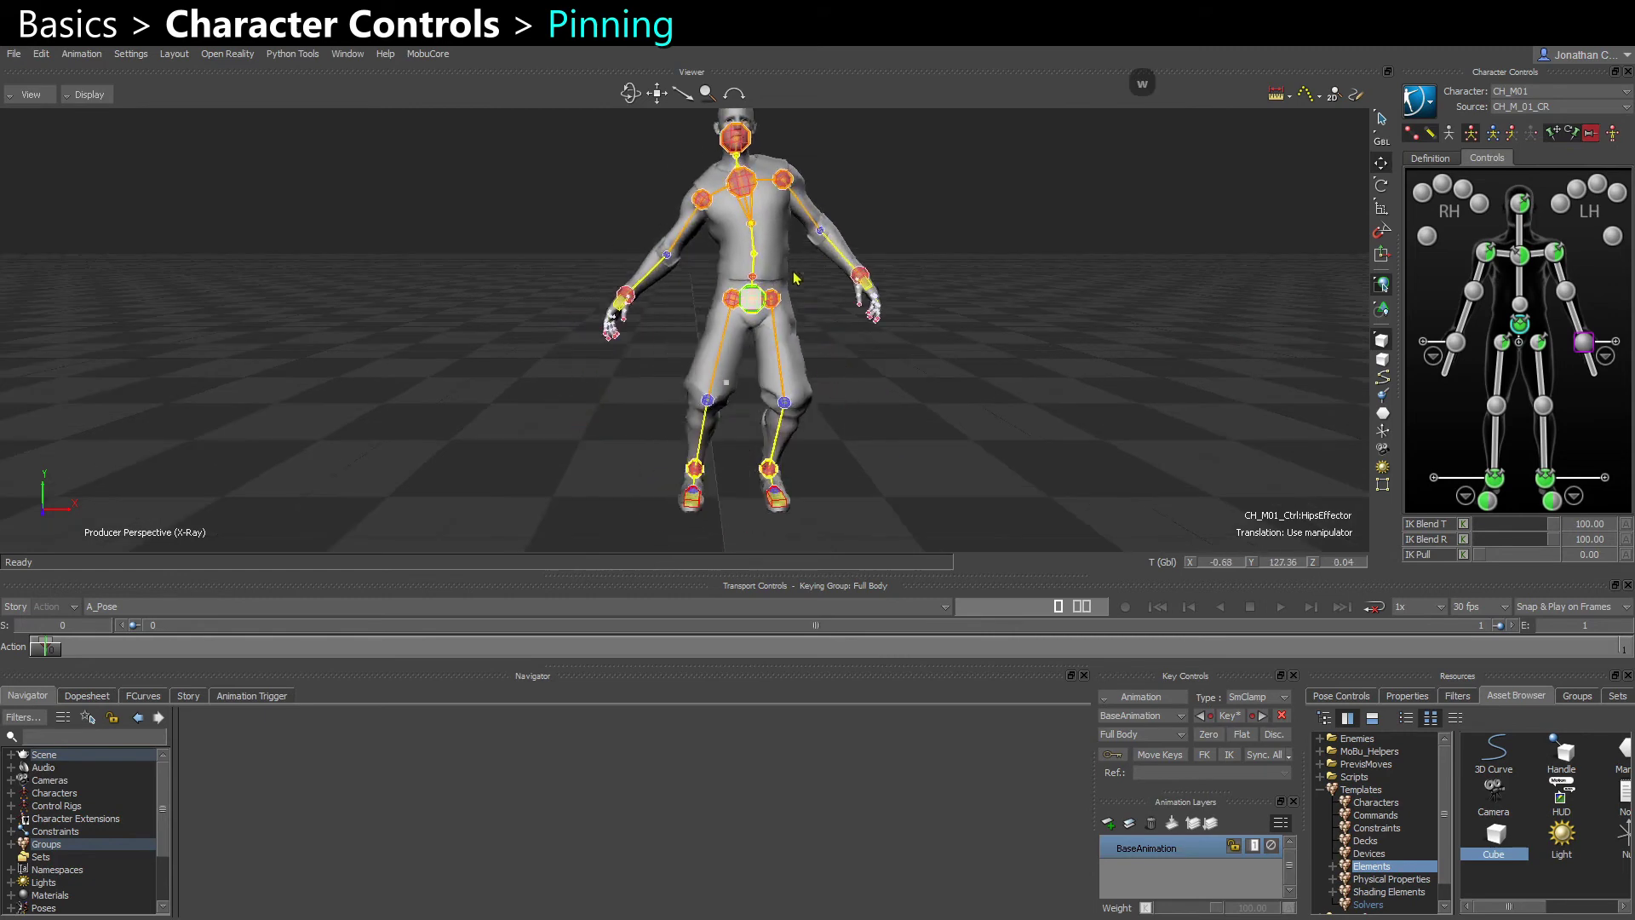
drag(752, 299, 784, 318)
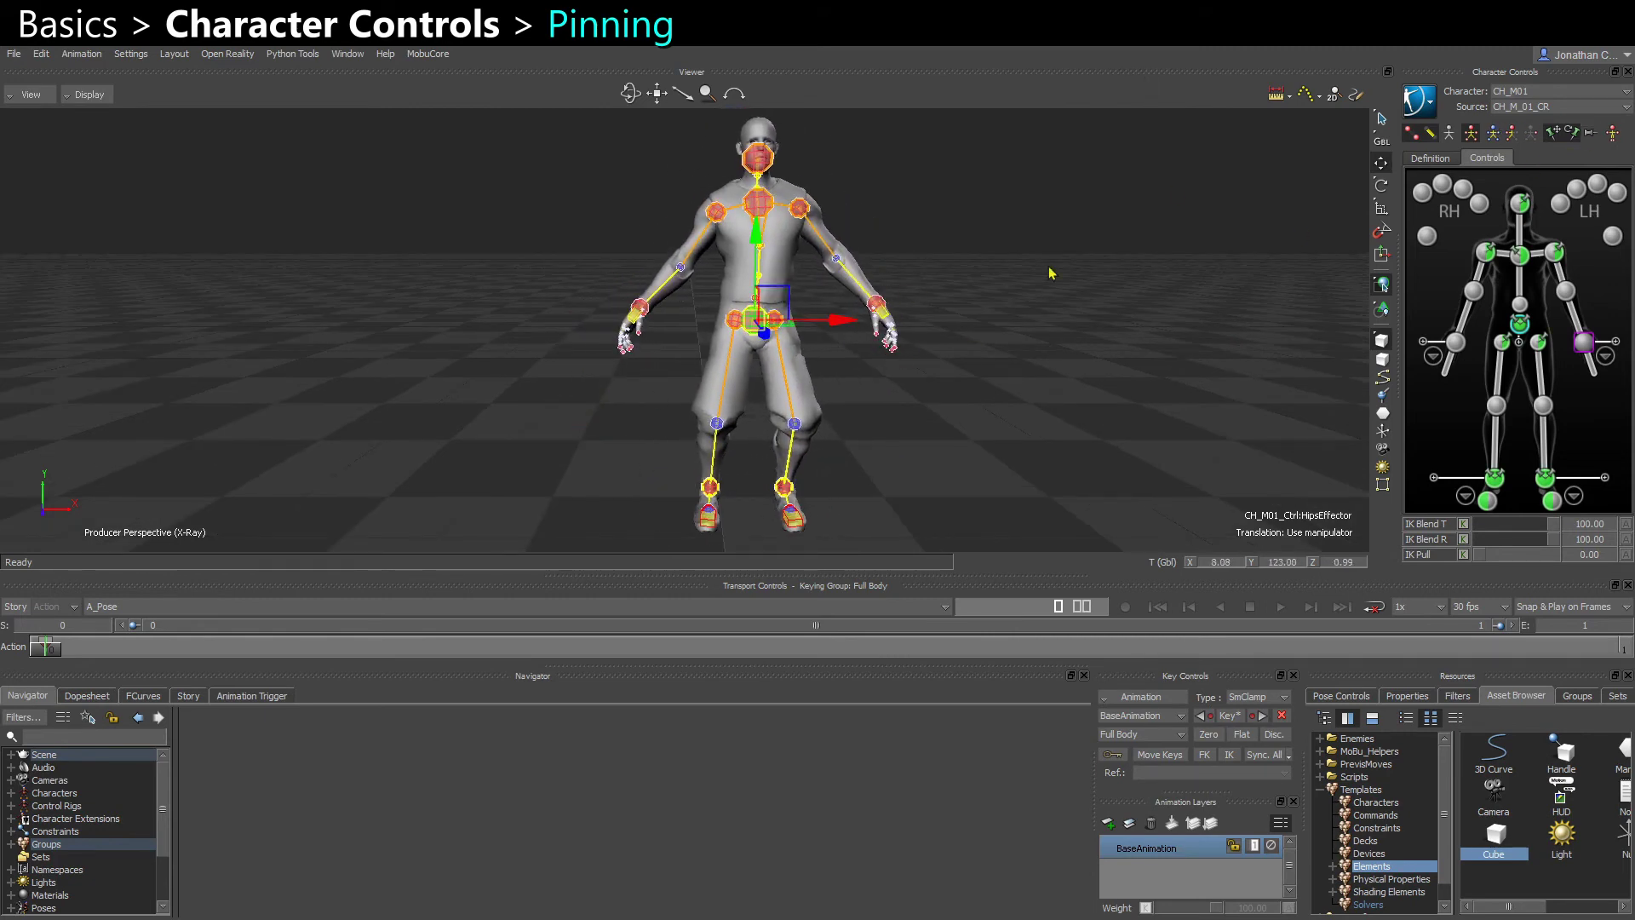
Apply the T-pose stance to the full body, and in Body Parts mode to only the left arm via its shoulder effector
click(1614, 133)
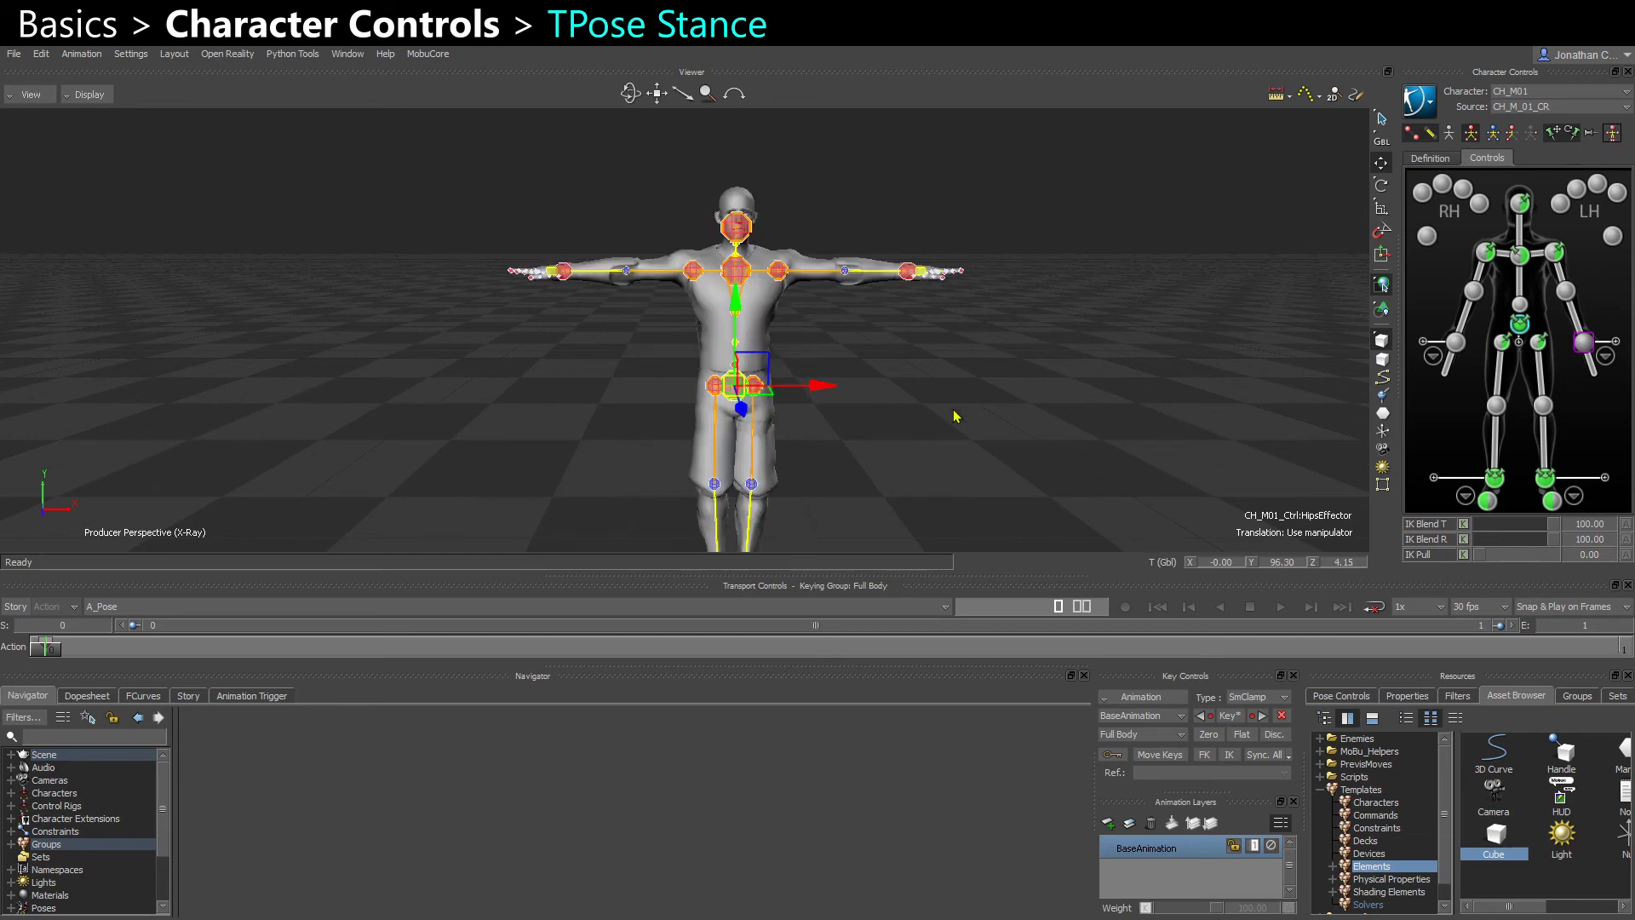
shift+drag(865, 444, 937, 391)
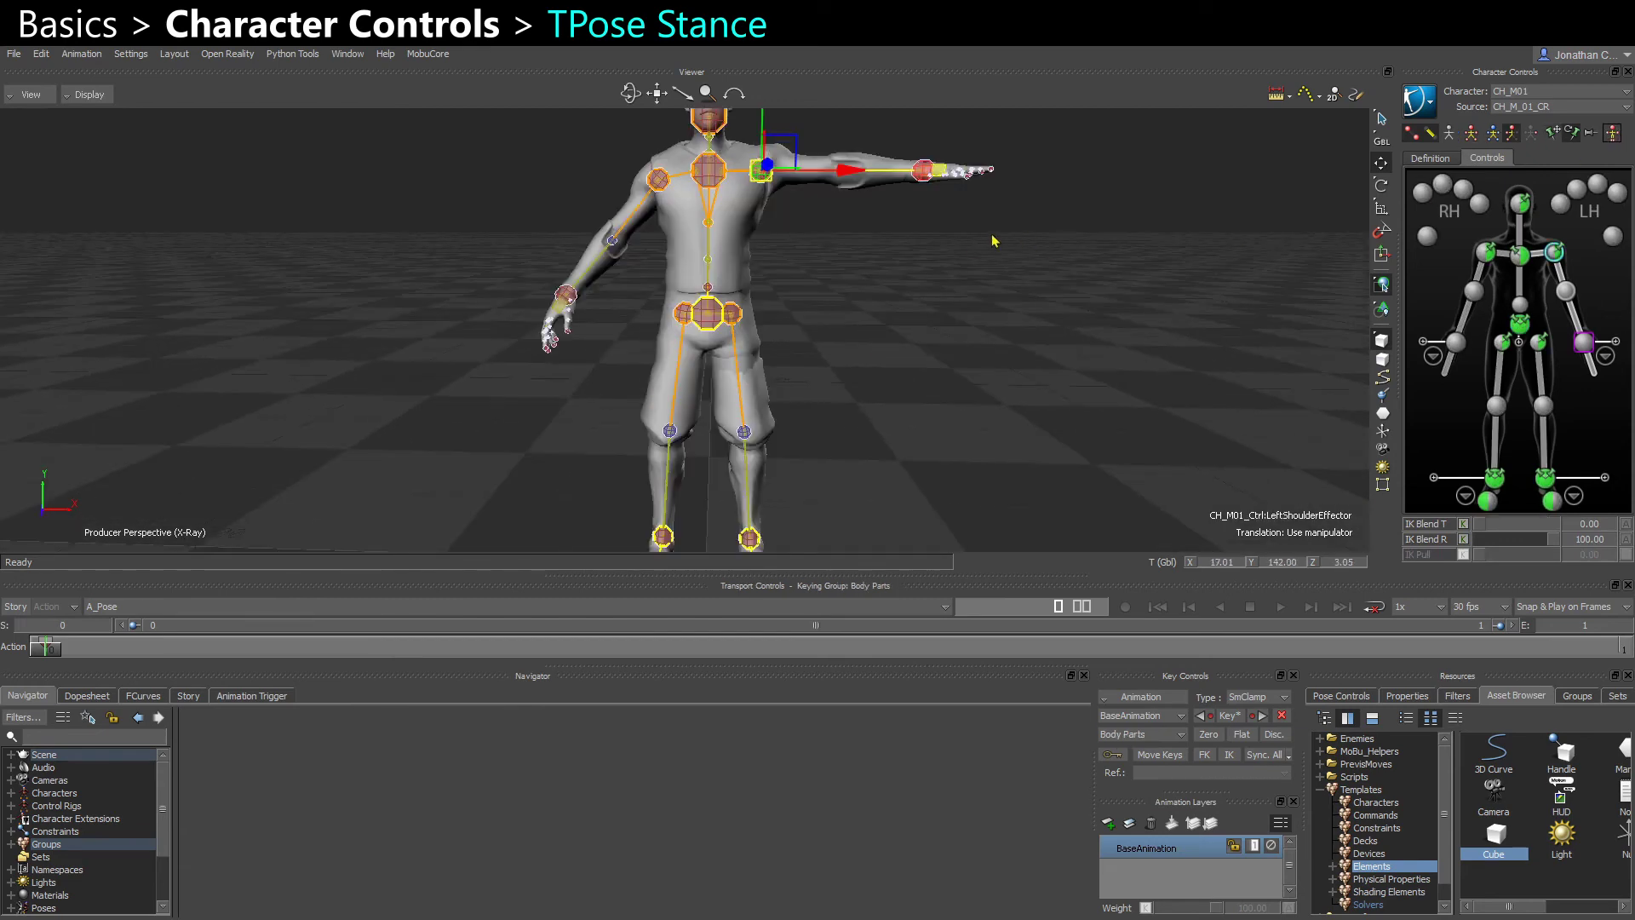
ctrl+shift+drag(989, 242, 766, 402)
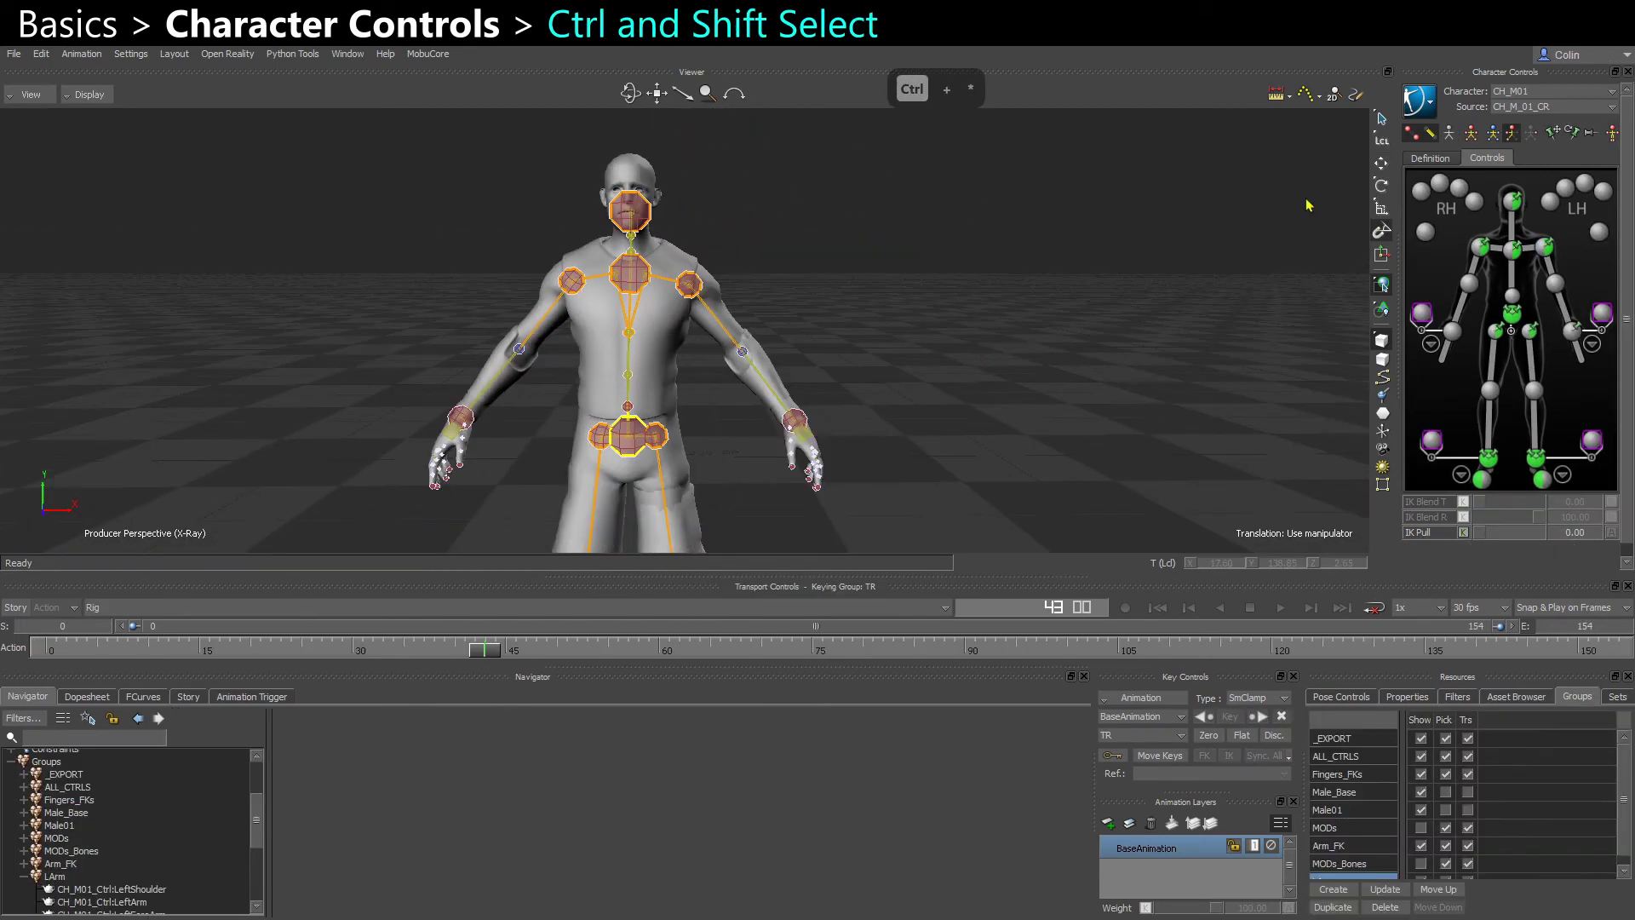
Select all of the character's rig controls in the body representation at once, and clear the selection
double_click(1437, 274)
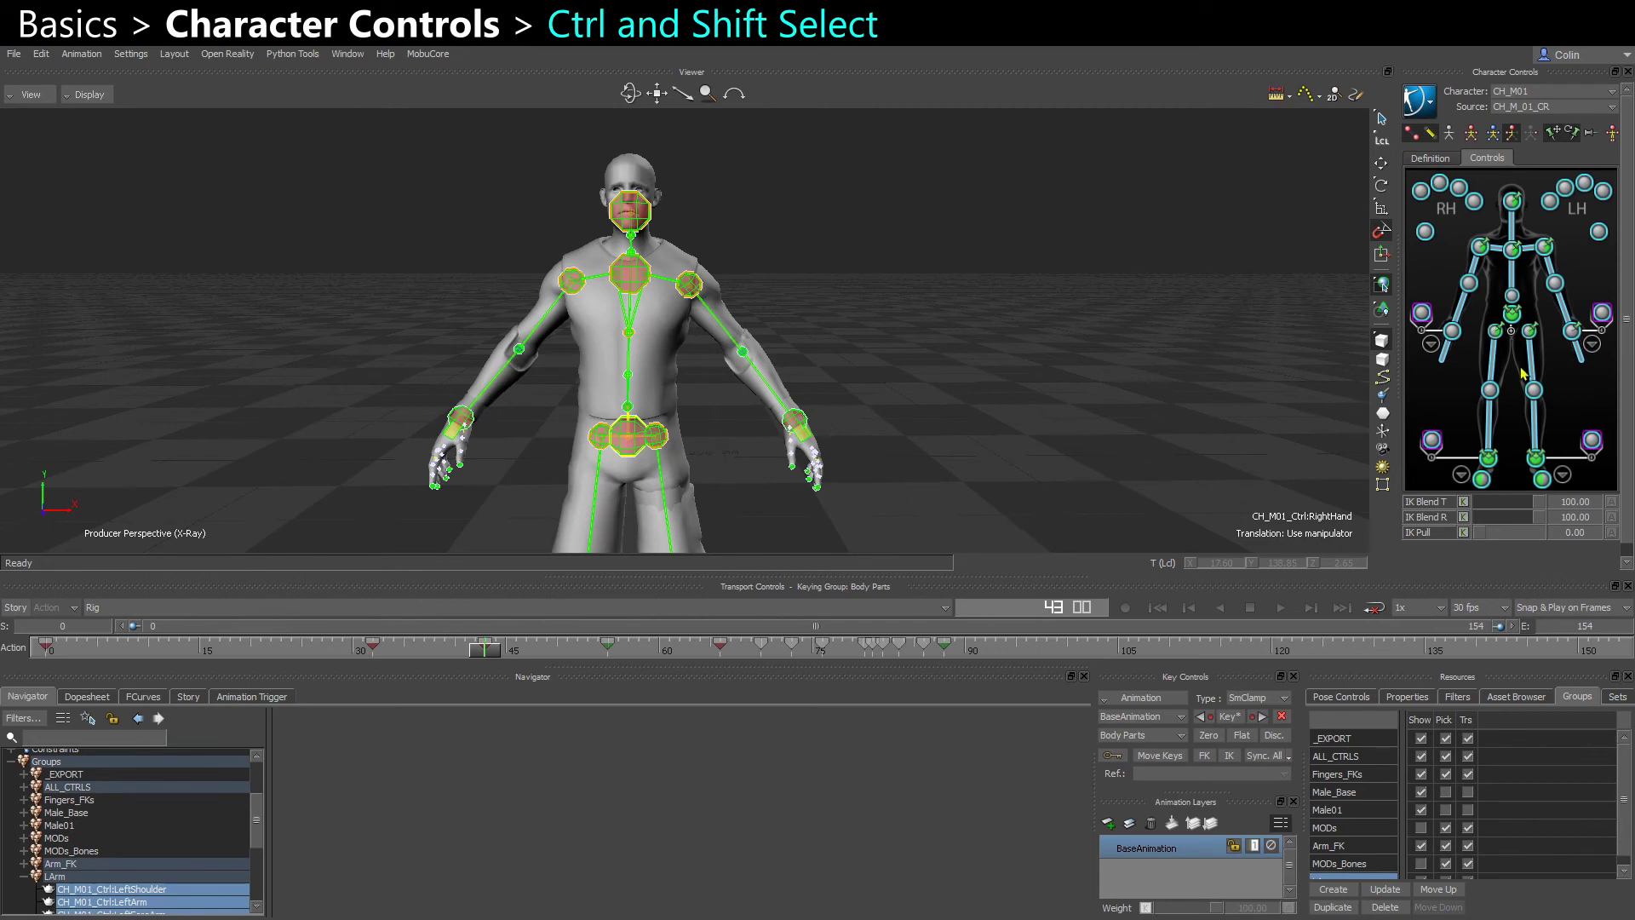
click(1446, 301)
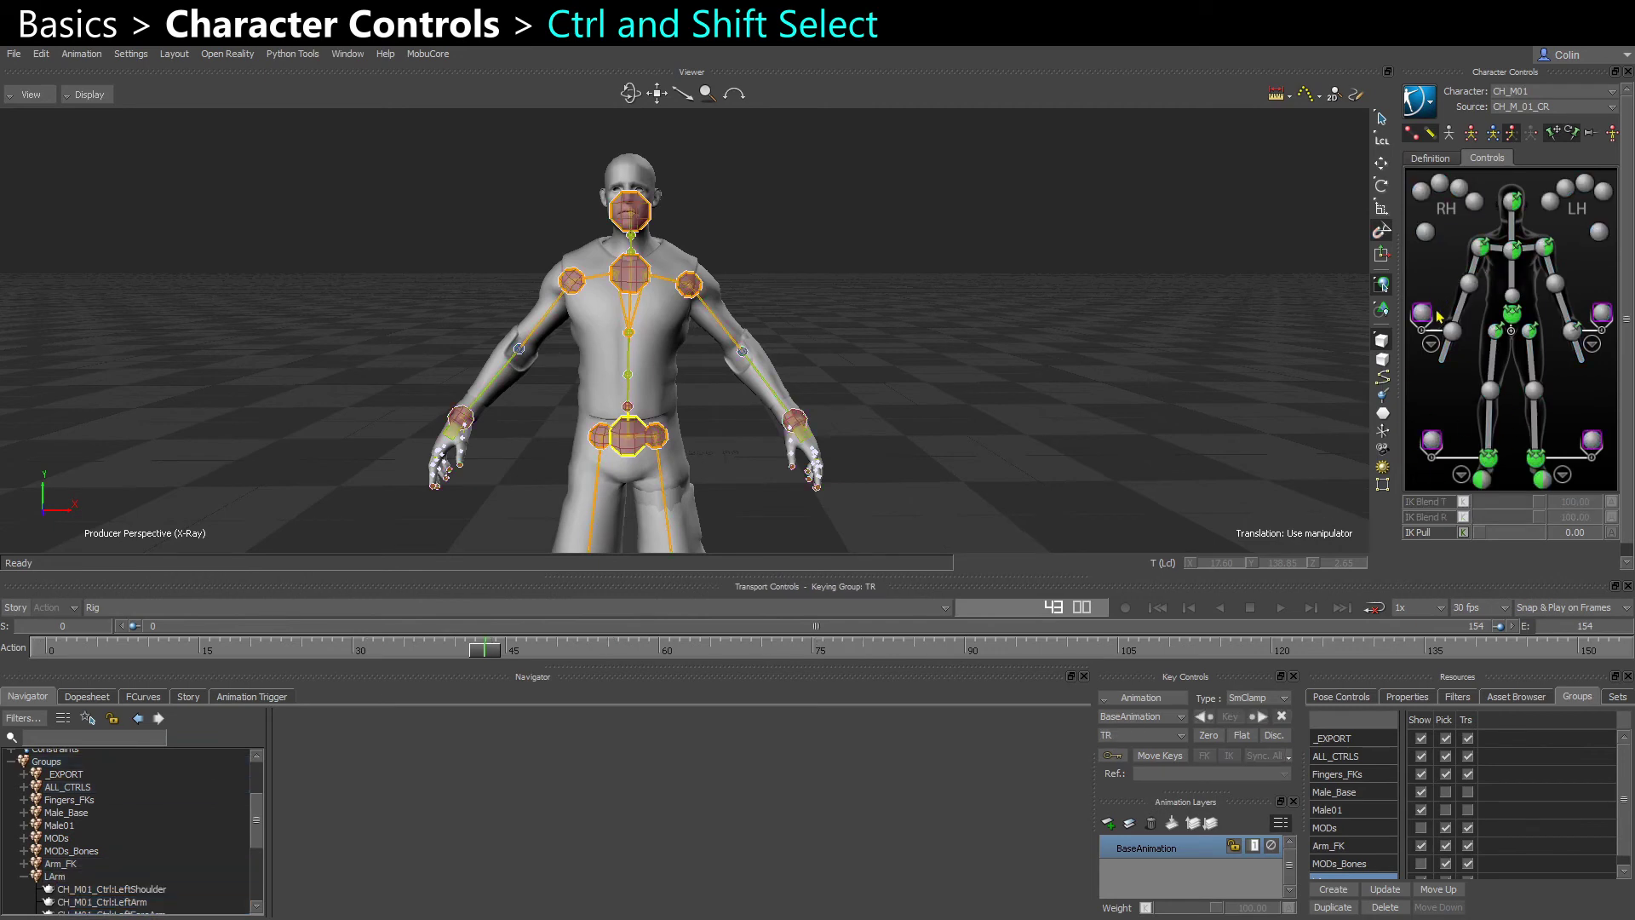
Open the right foot subview, select all of its controls, and return to the full body representation with nothing selected
click(1462, 479)
click(1492, 375)
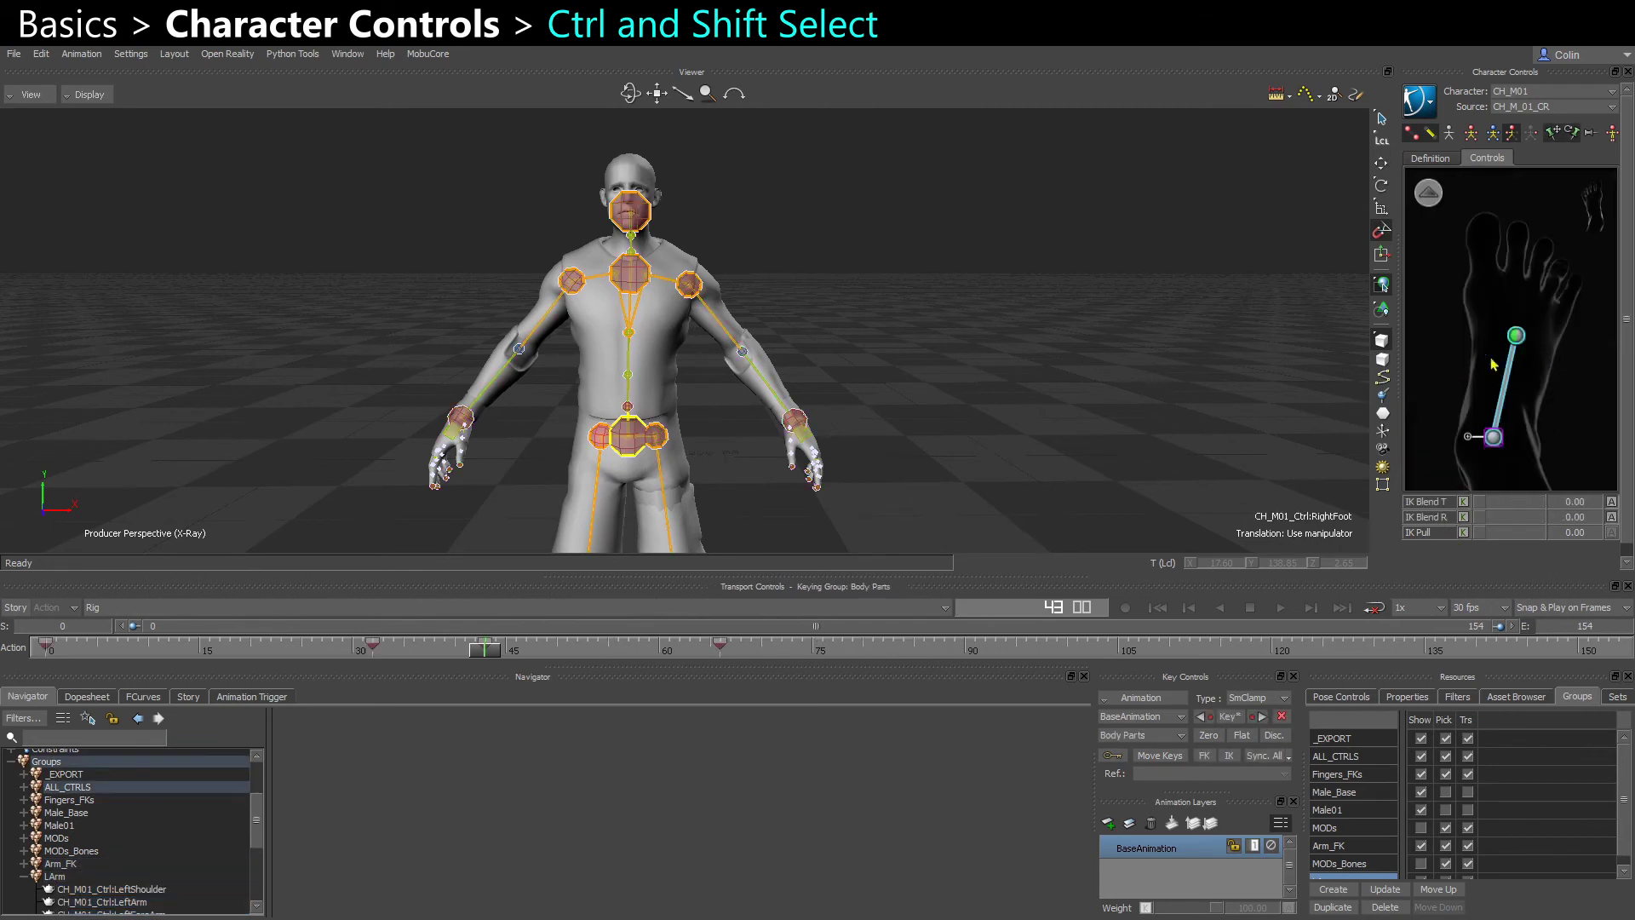
click(1428, 196)
click(1455, 417)
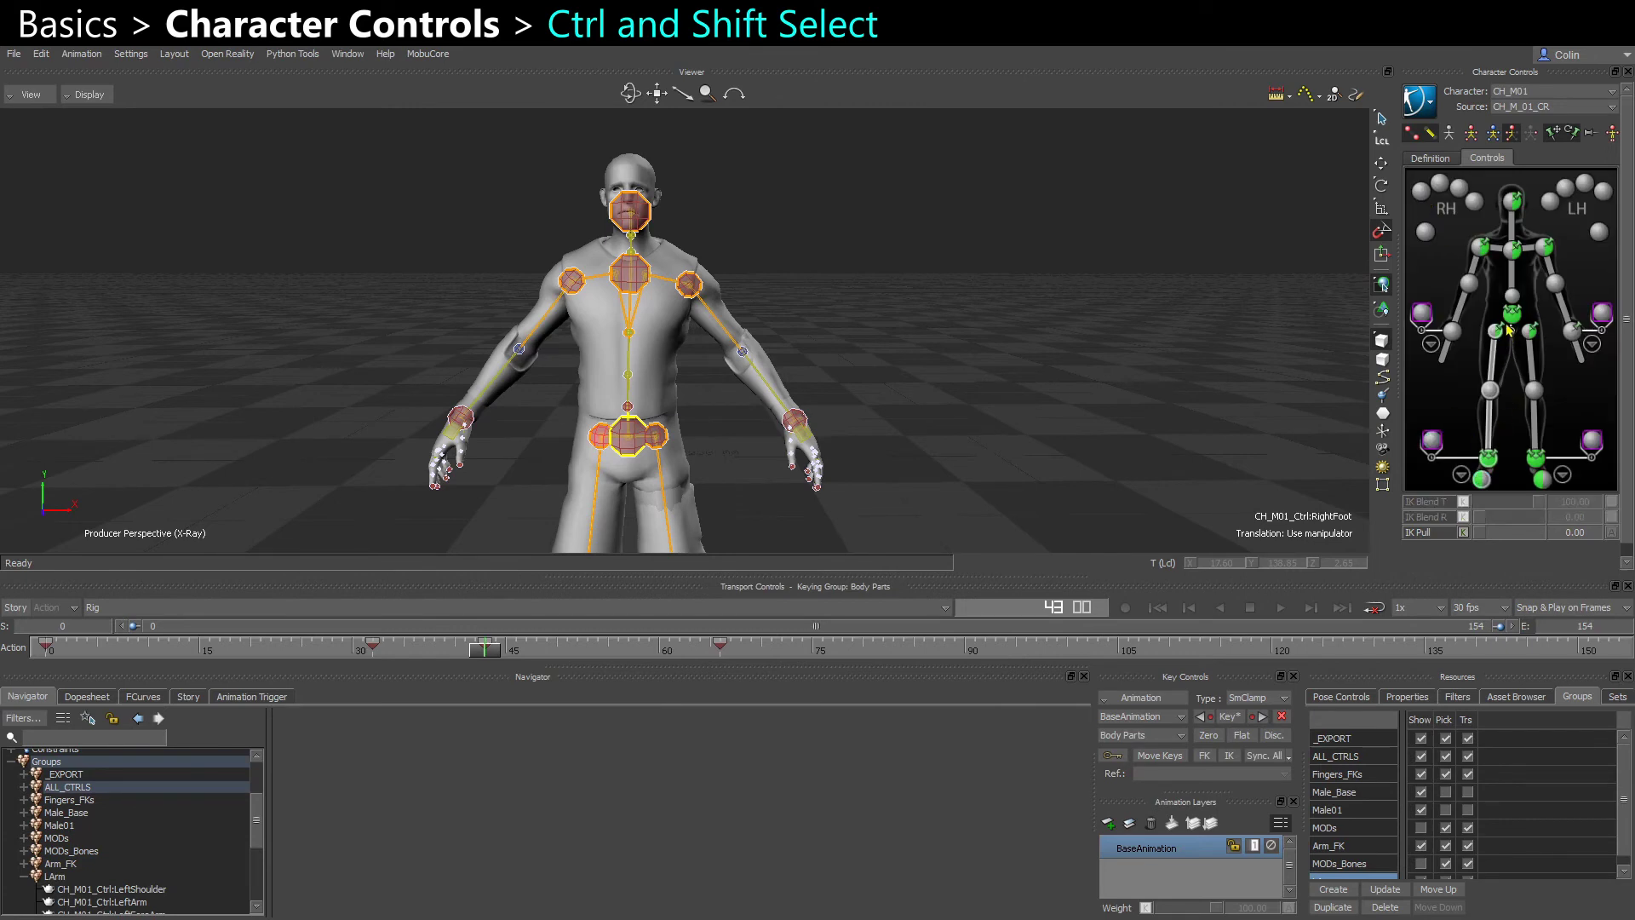
Select the right wrist, elbow and shoulder effectors together in the body representation
click(1453, 331)
shift+click(1469, 284)
shift+click(1464, 298)
shift+click(1481, 247)
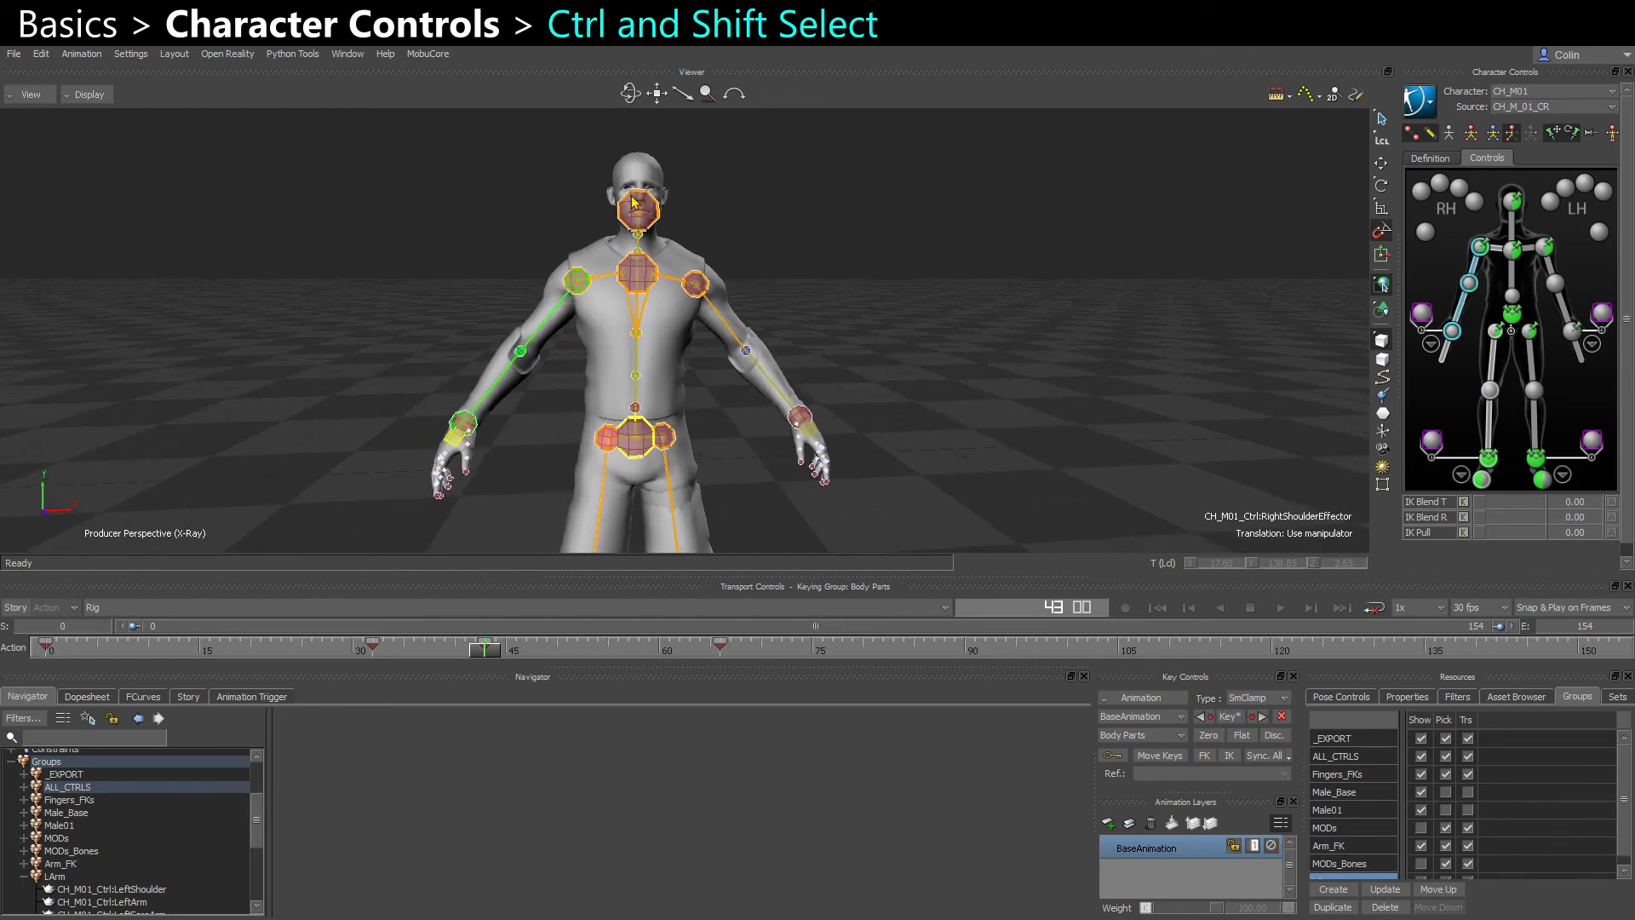
Add the chest, head and left arm controls to the right arm selection, and clear the selection
shift+click(643, 275)
shift+click(641, 211)
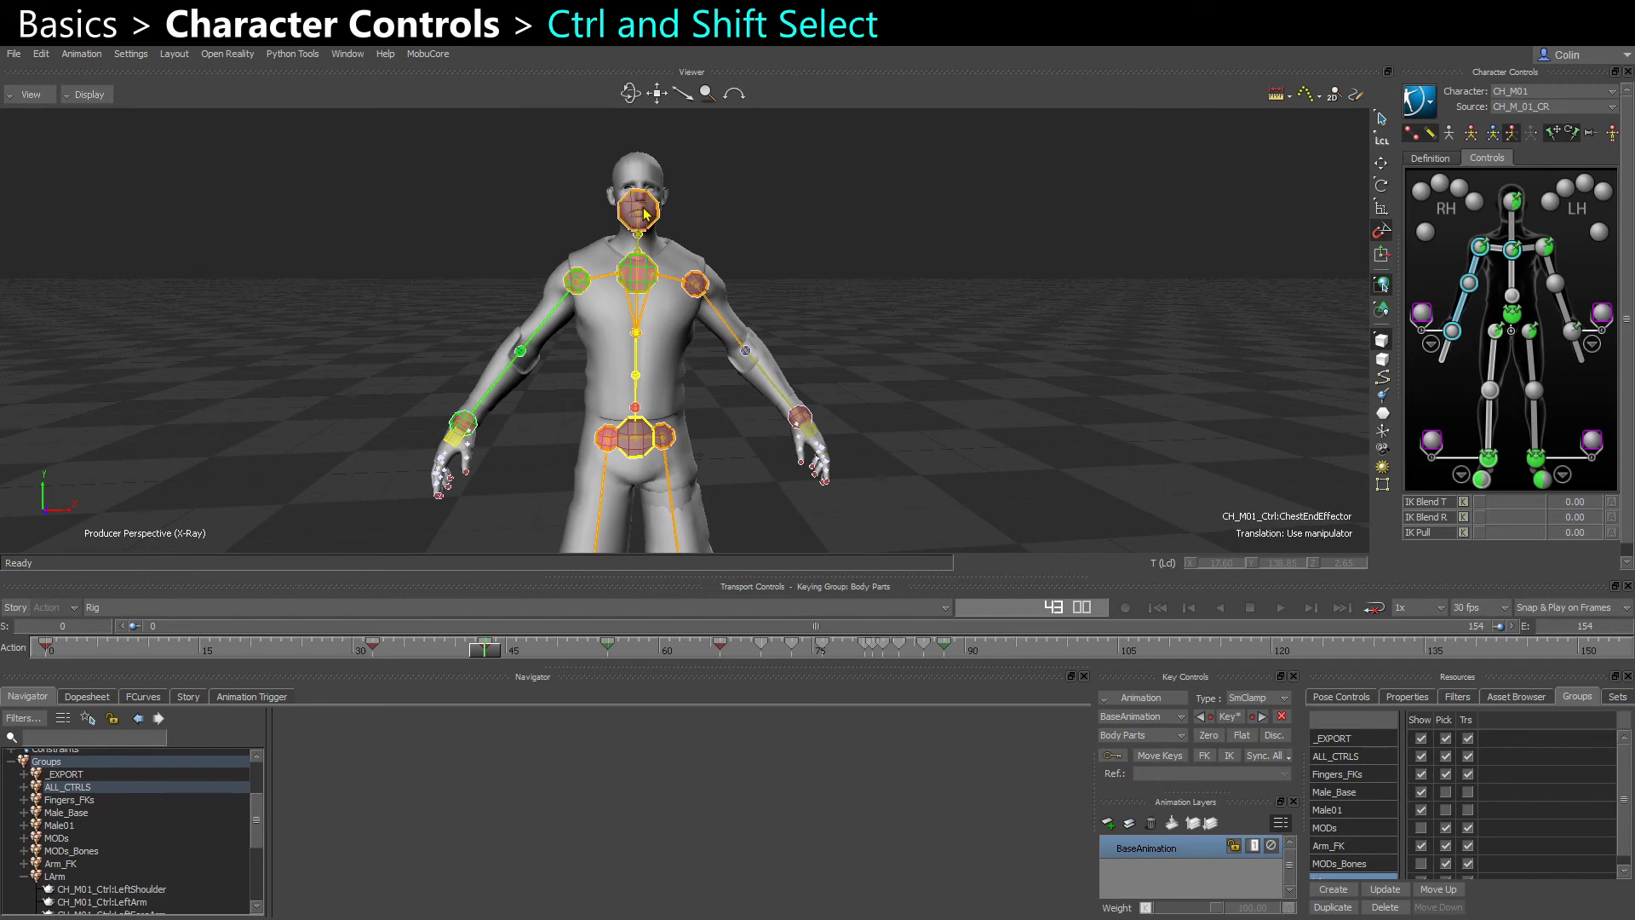
shift+click(697, 286)
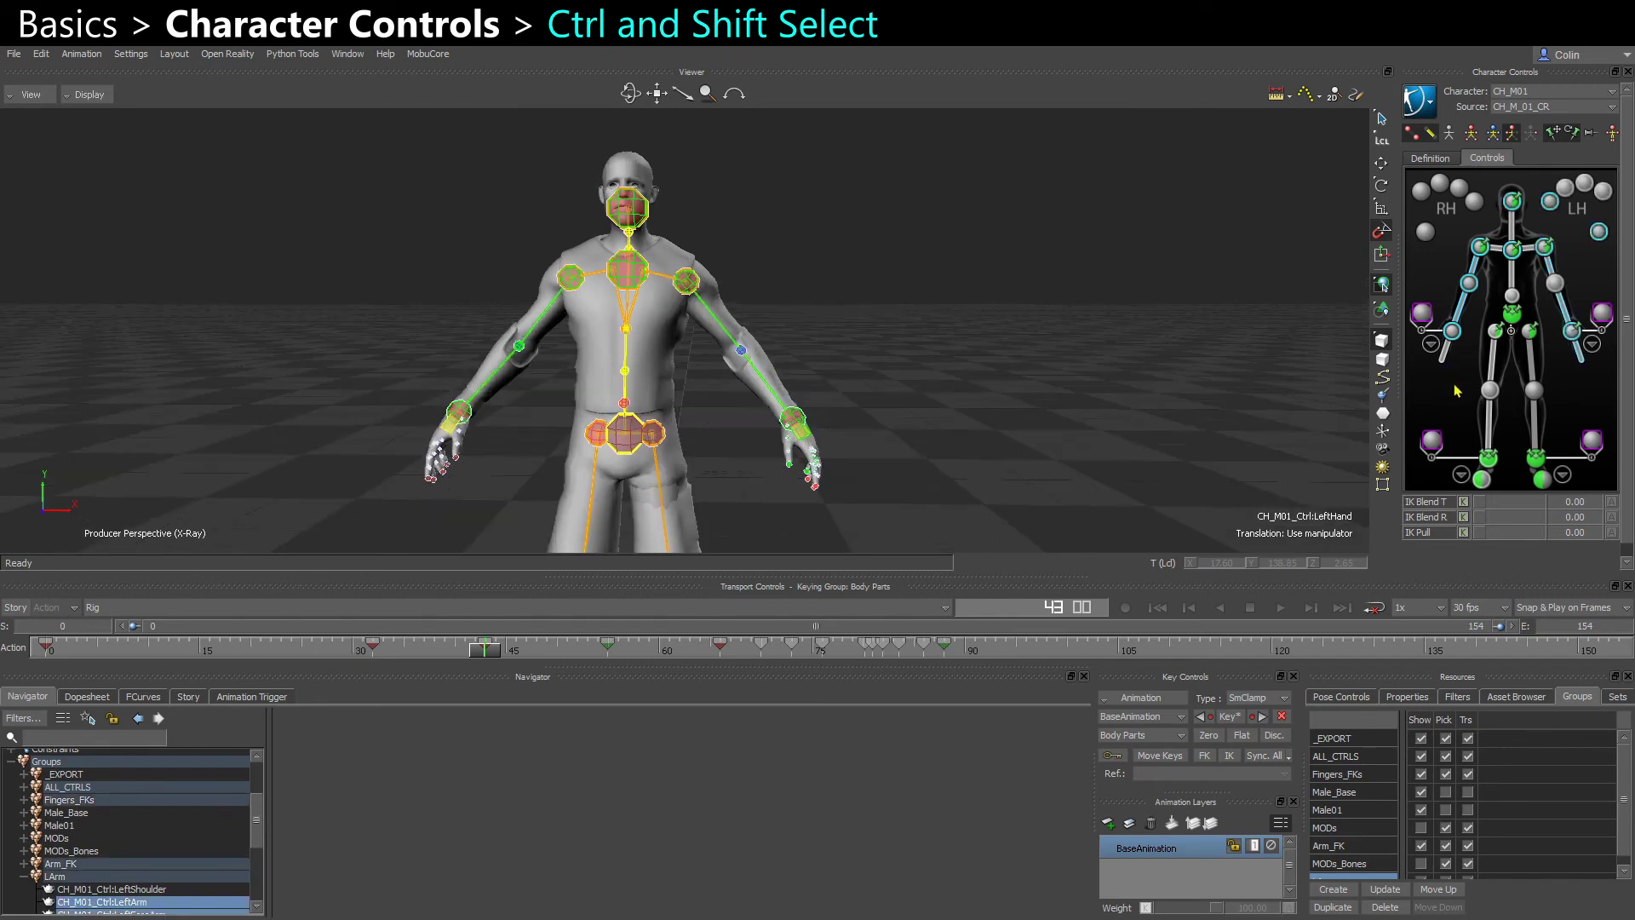
click(1474, 389)
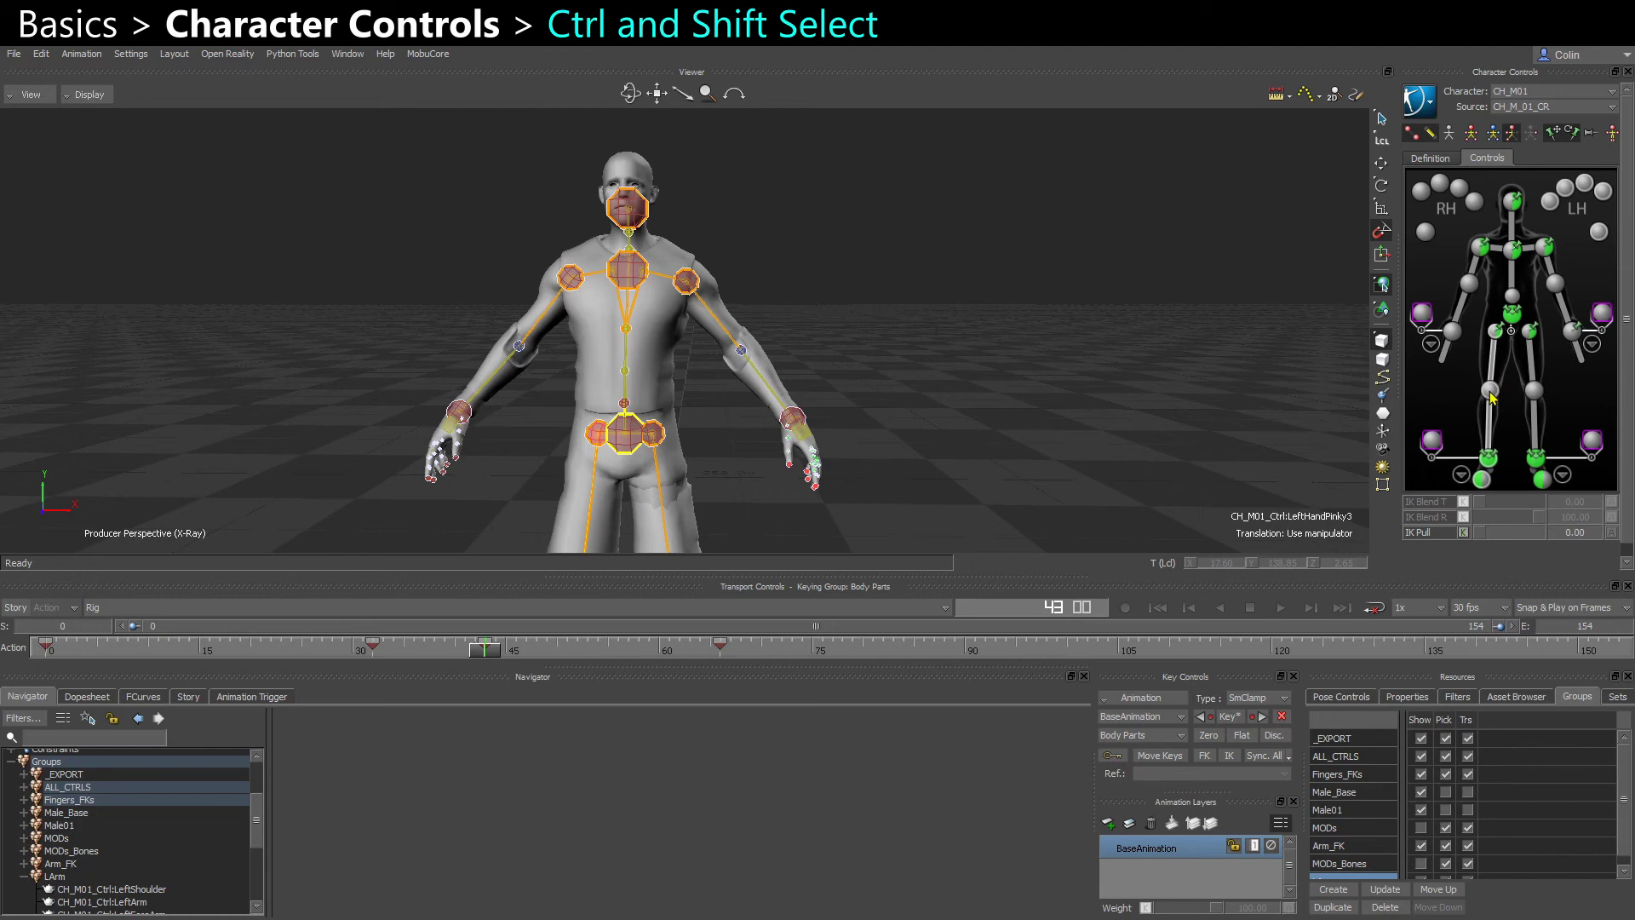
Select all of the right leg's effectors via its ankle effector, and add the left leg's effectors to the selection
click(1487, 452)
click(1457, 431)
ctrl+click(1491, 458)
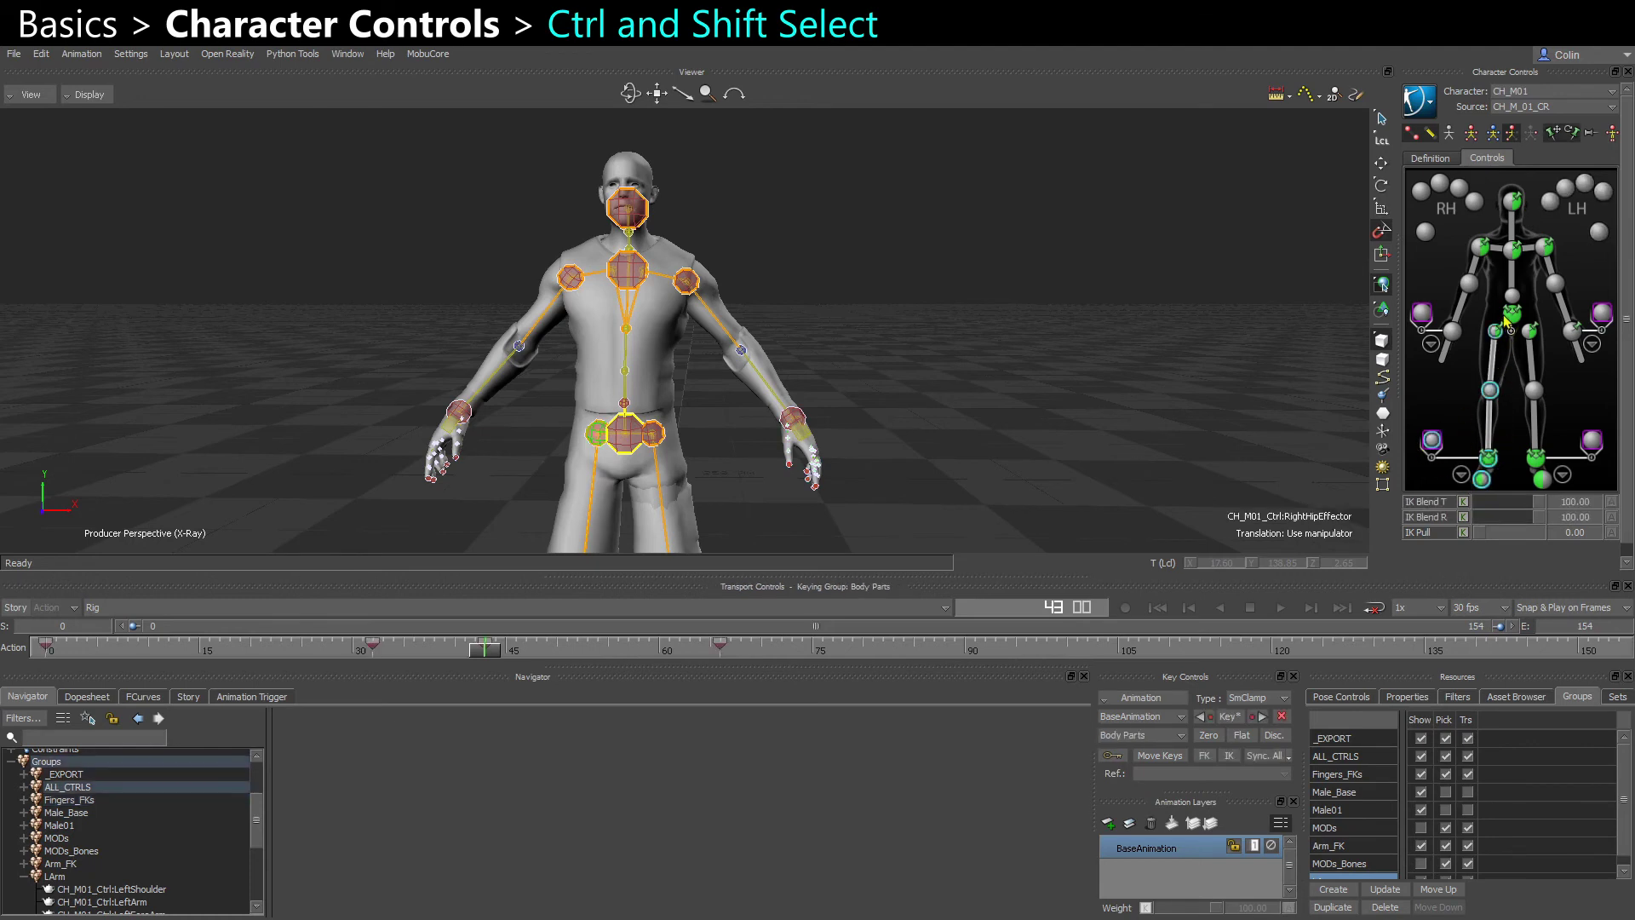
shift+click(1538, 460)
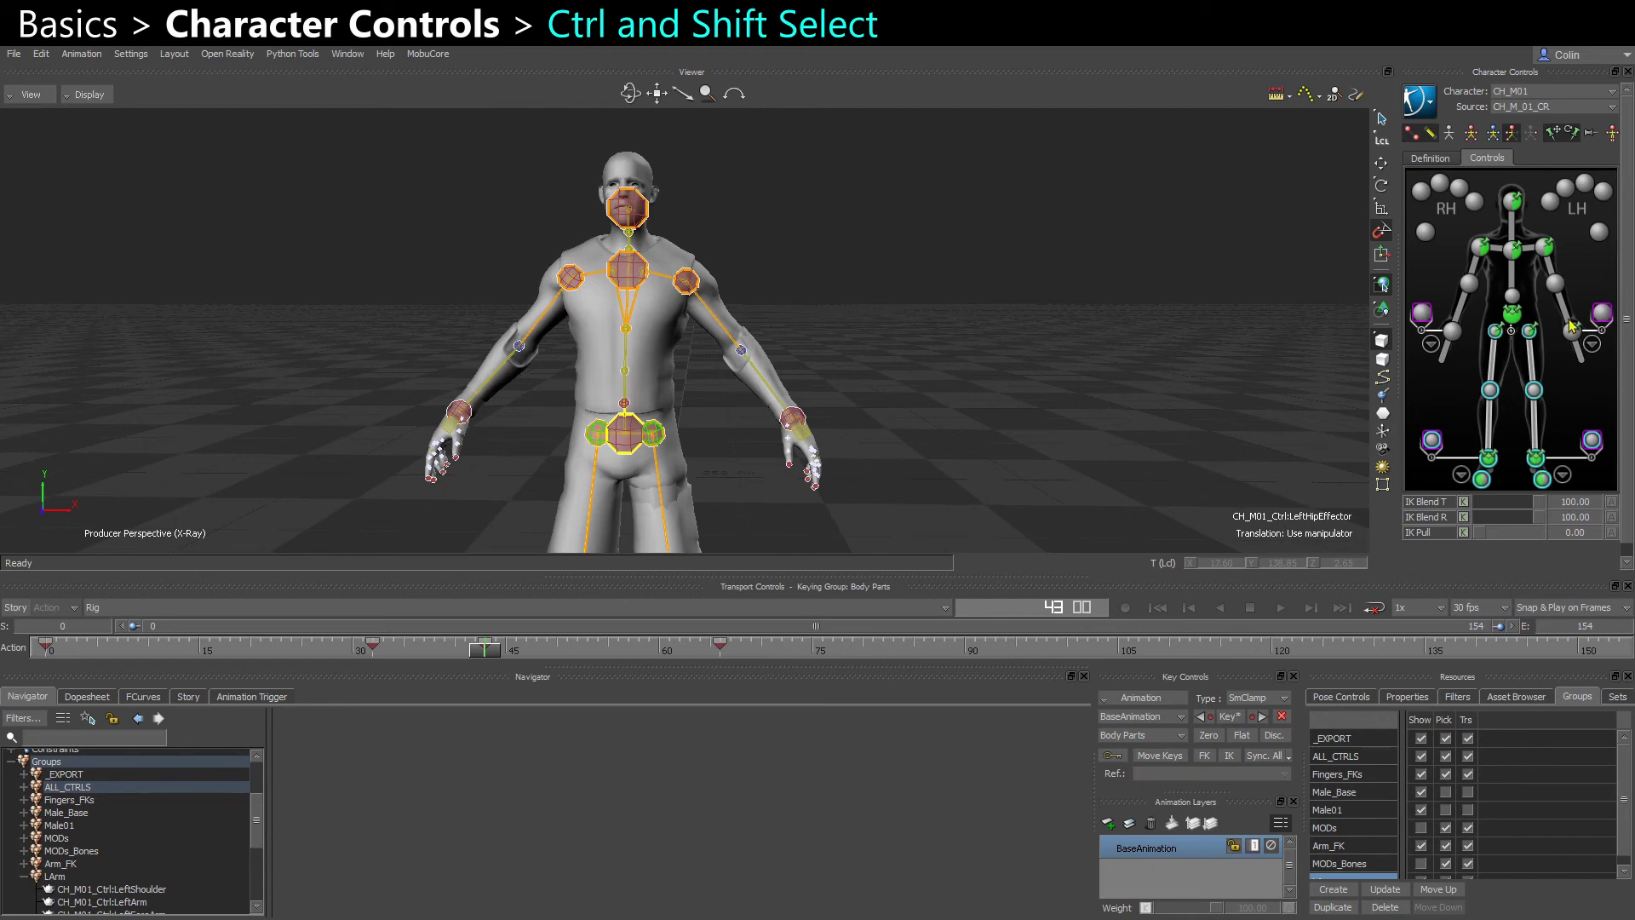